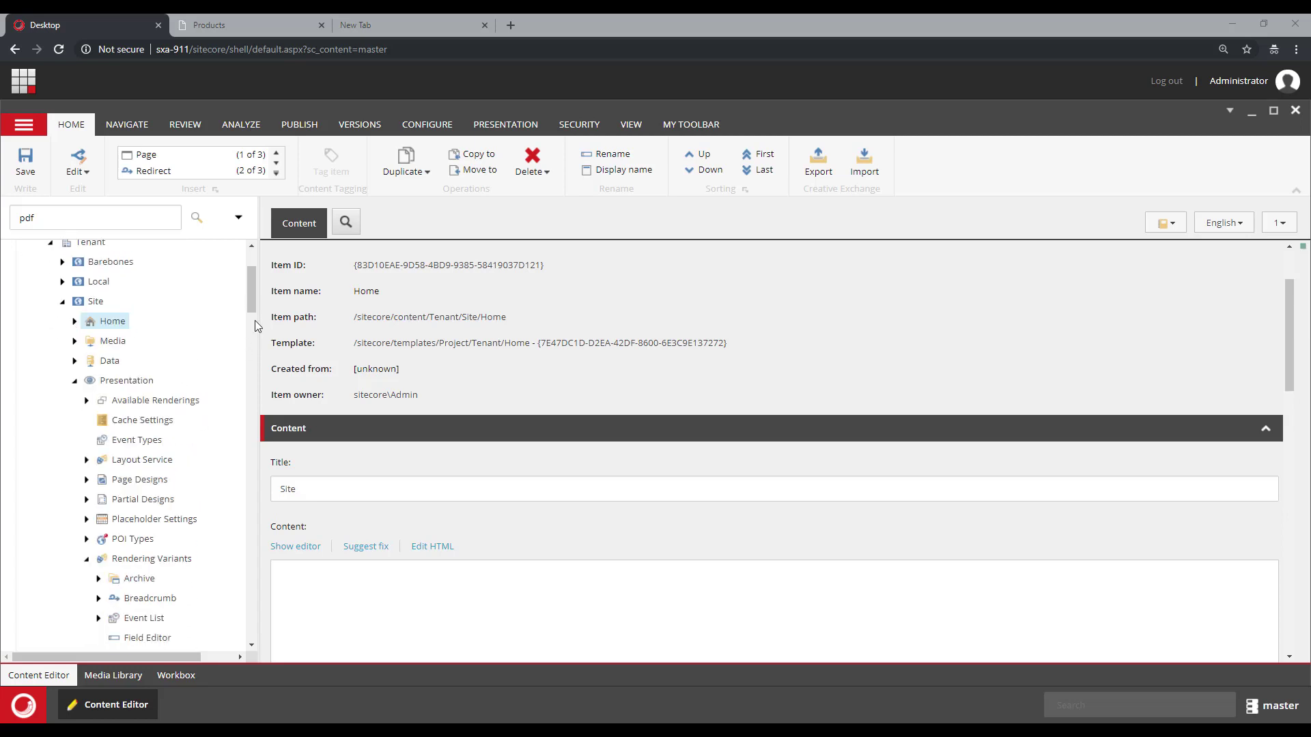
- Close the blank New Tab and show the Insert options for the Media Link Default variant
click(485, 24)
scroll(212, 455, down, 1)
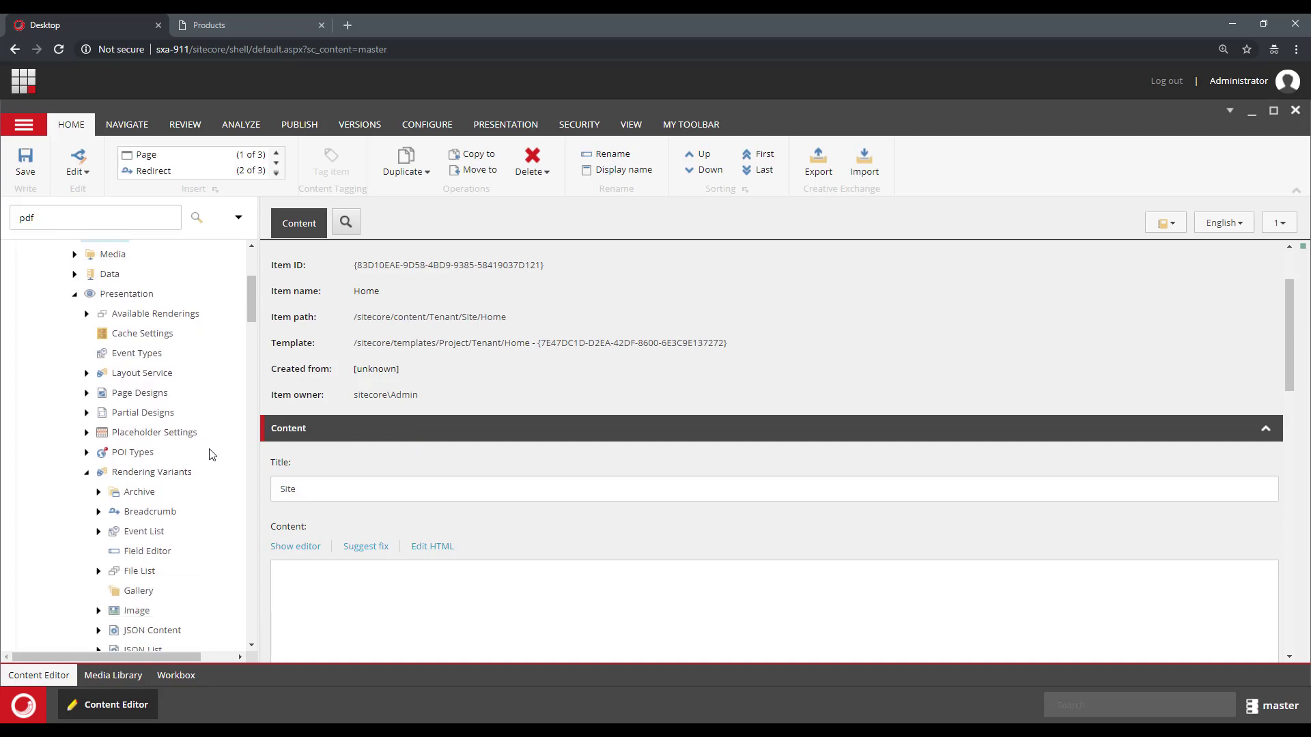
scroll(212, 455, down, 4)
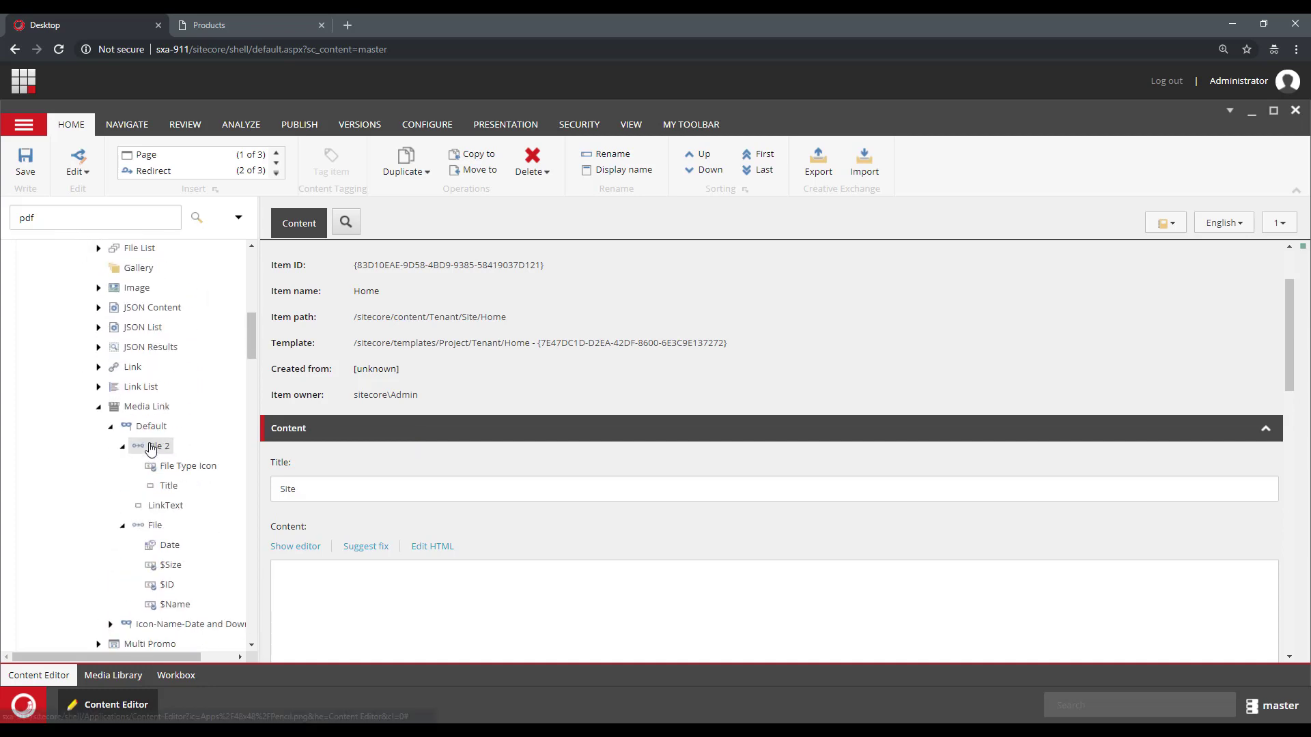
right_click(151, 448)
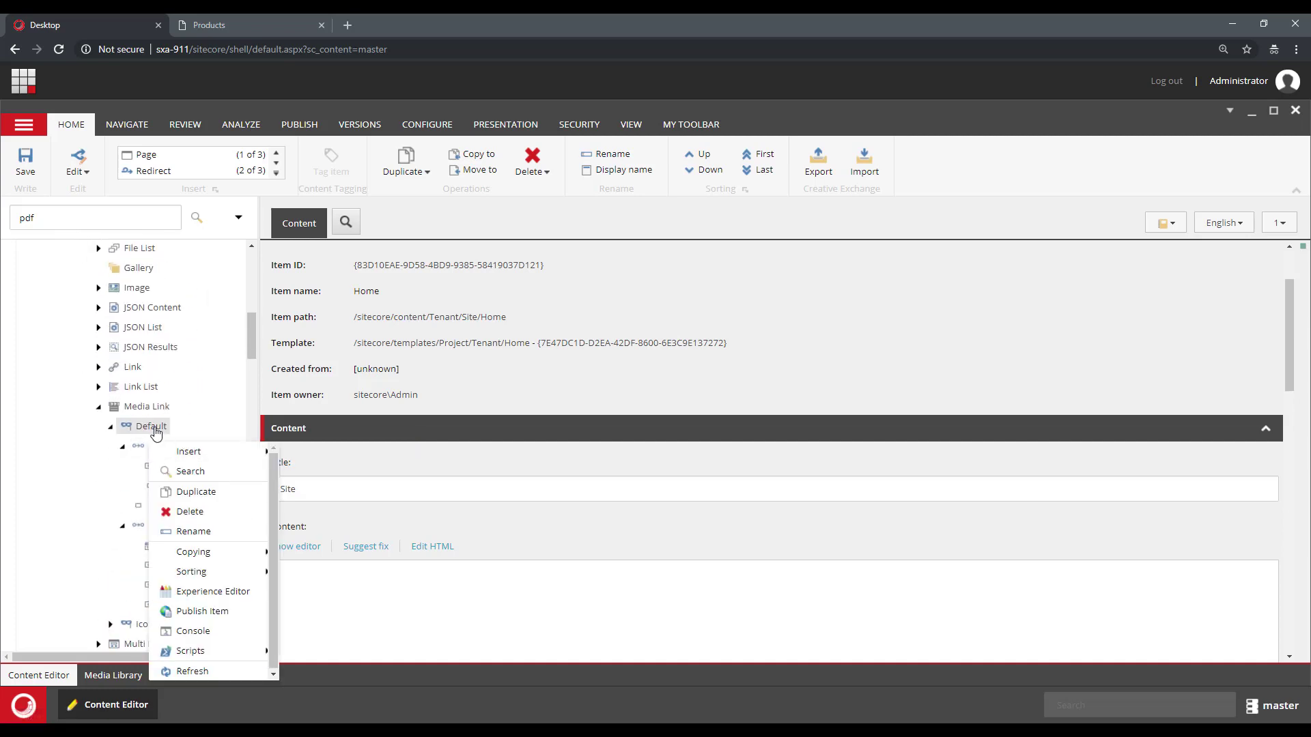
right_click(156, 433)
mouse_move(225, 437)
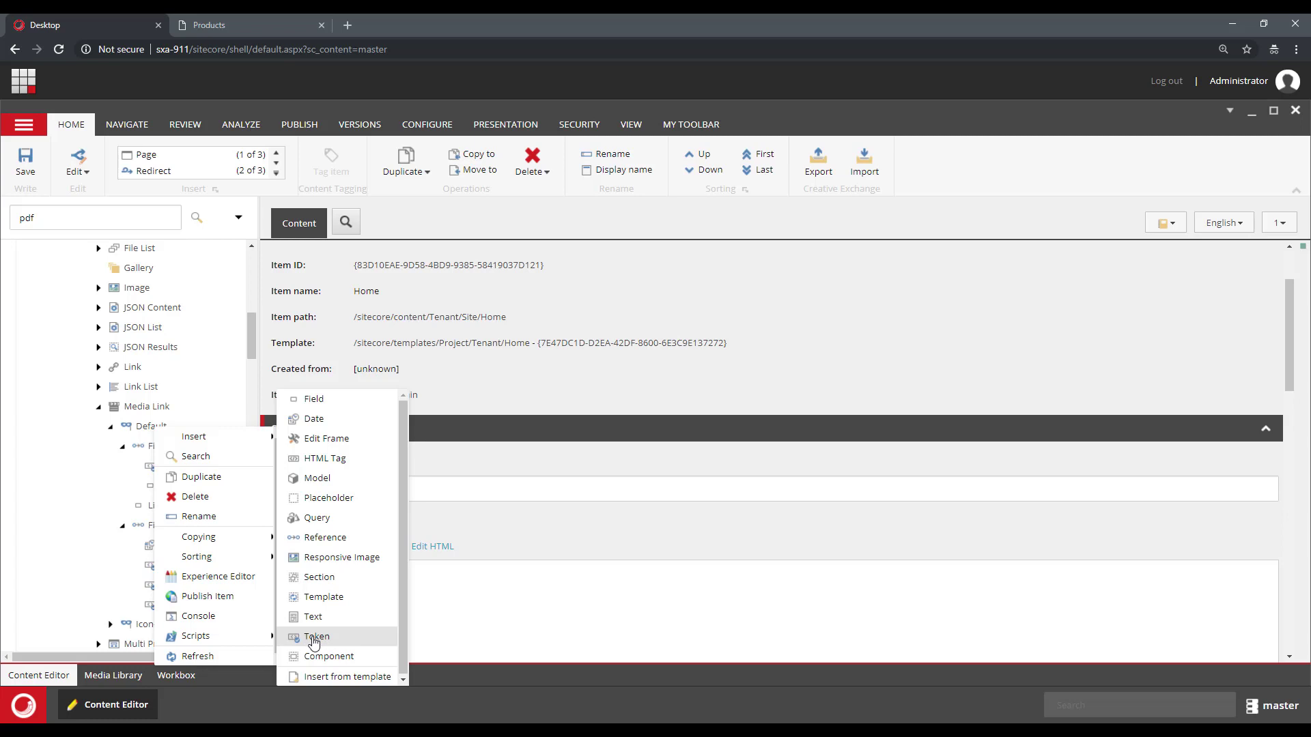
- Dismiss the context menu and widen the content tree so variant item names show in full
click(576, 531)
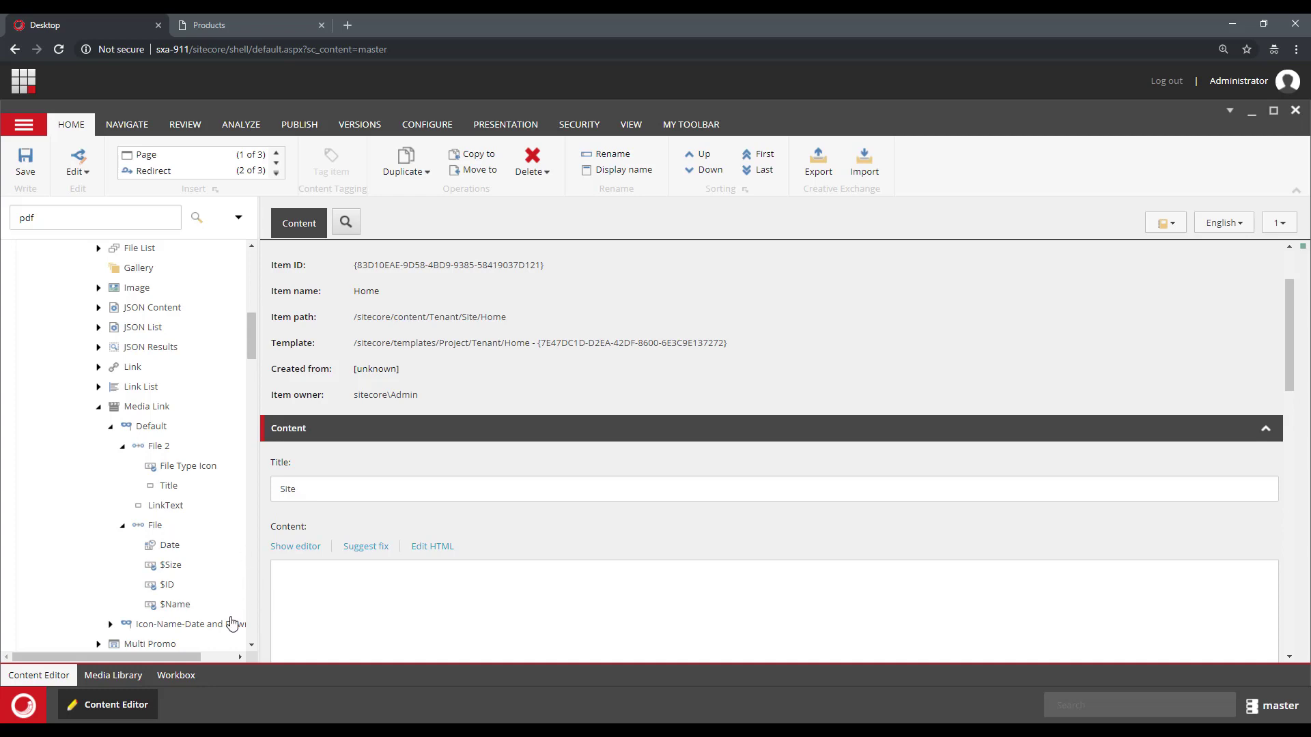
drag(258, 586, 340, 585)
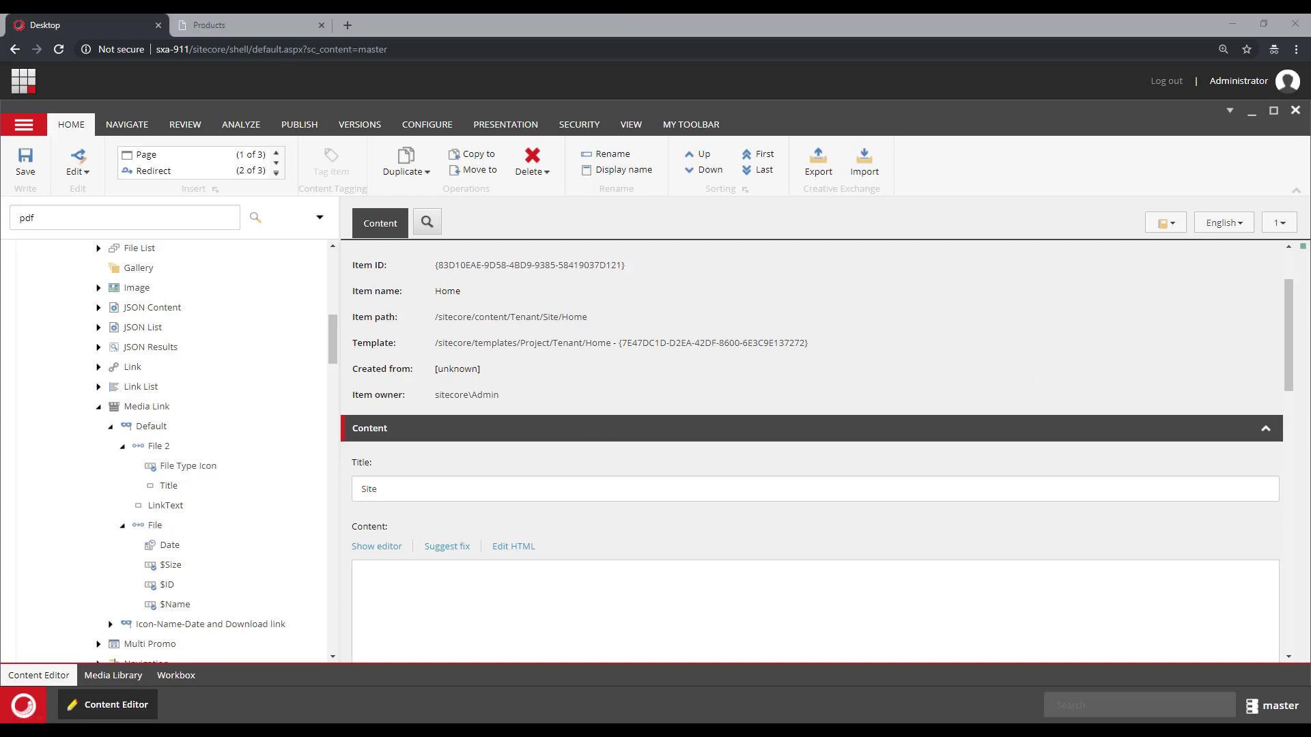
drag(610, 435, 543, 228)
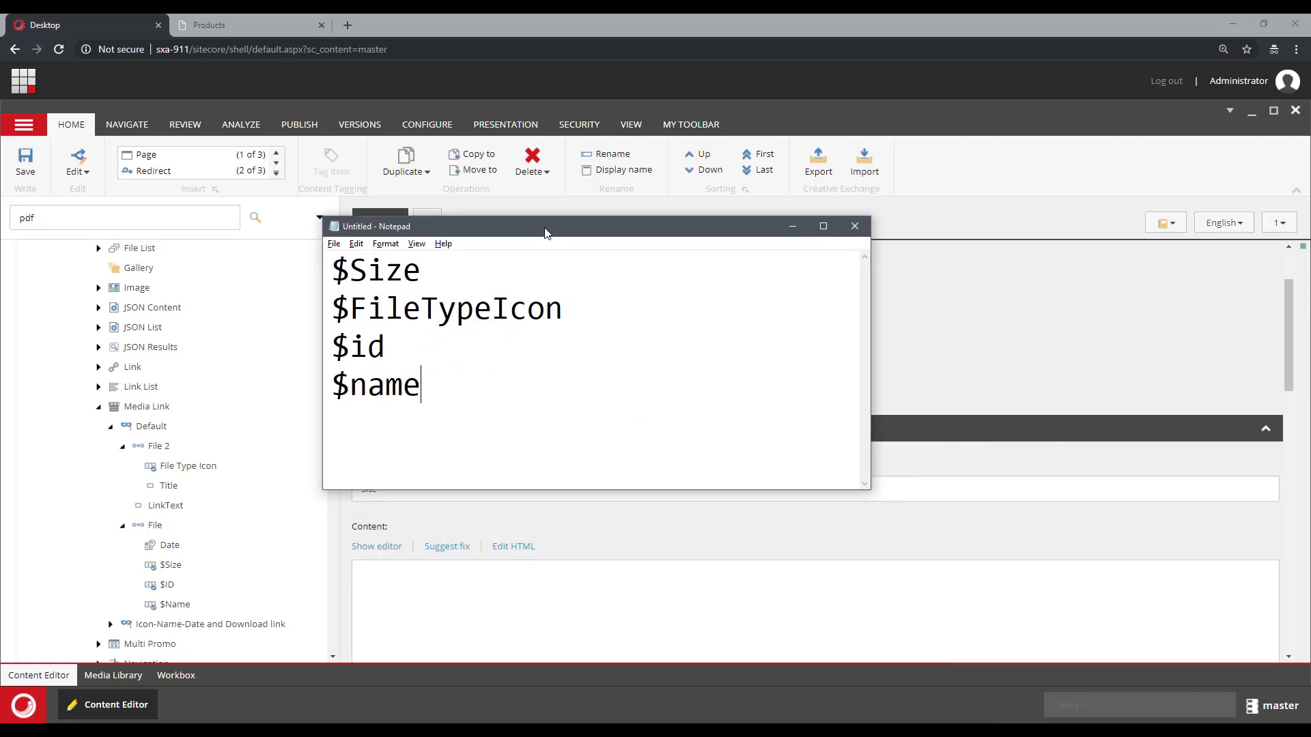
drag(456, 383, 292, 248)
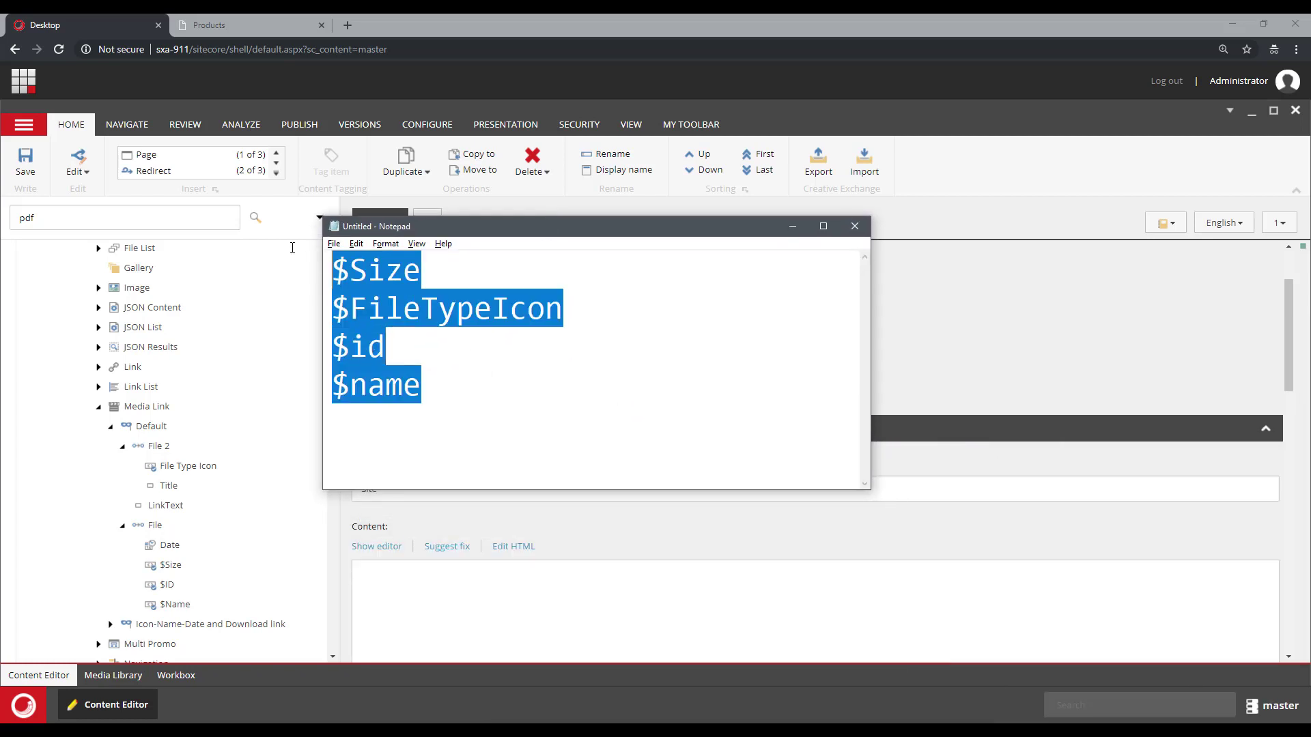
click(552, 425)
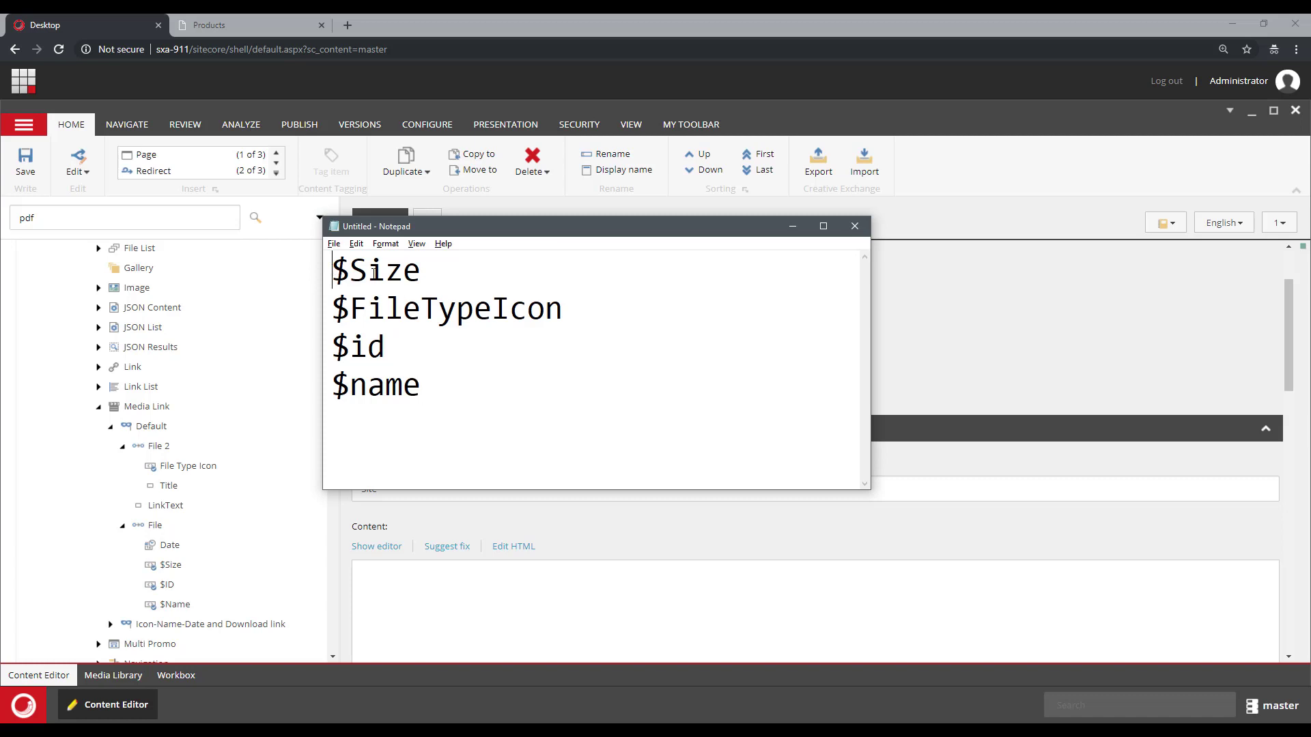
drag(334, 271, 433, 273)
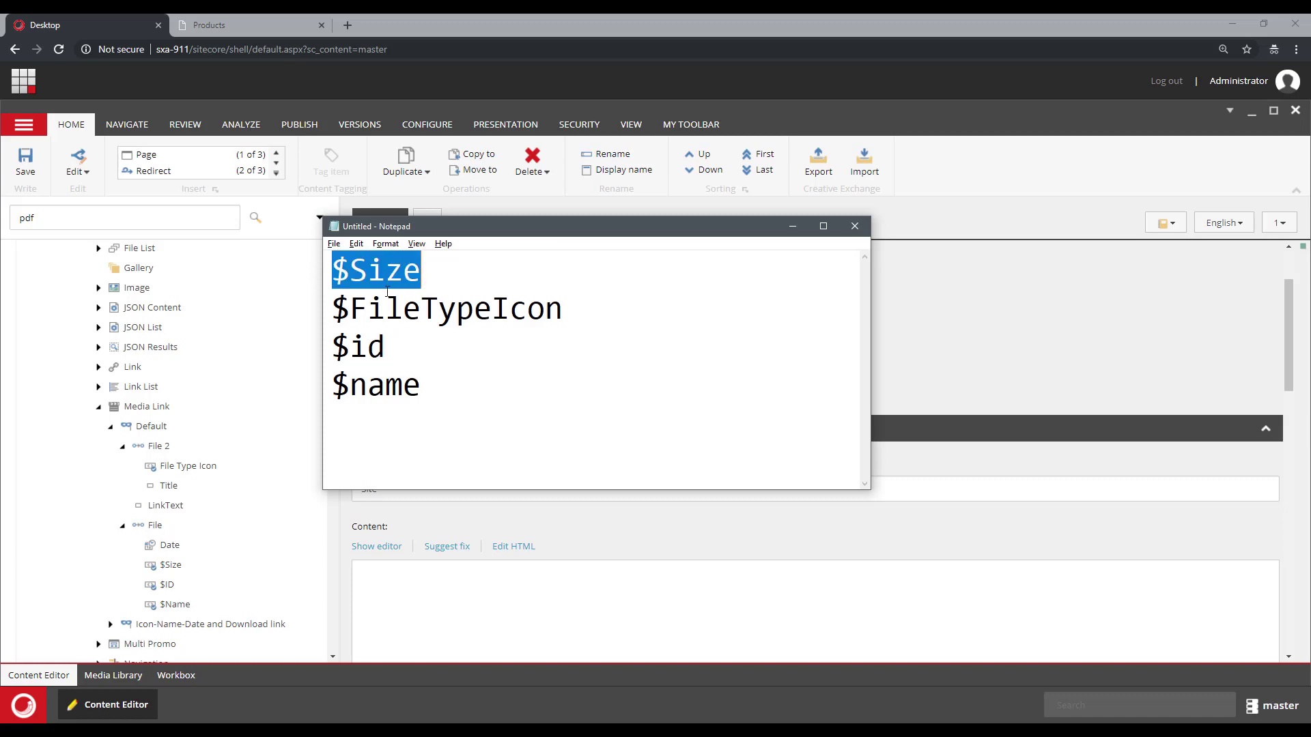
drag(333, 309, 559, 308)
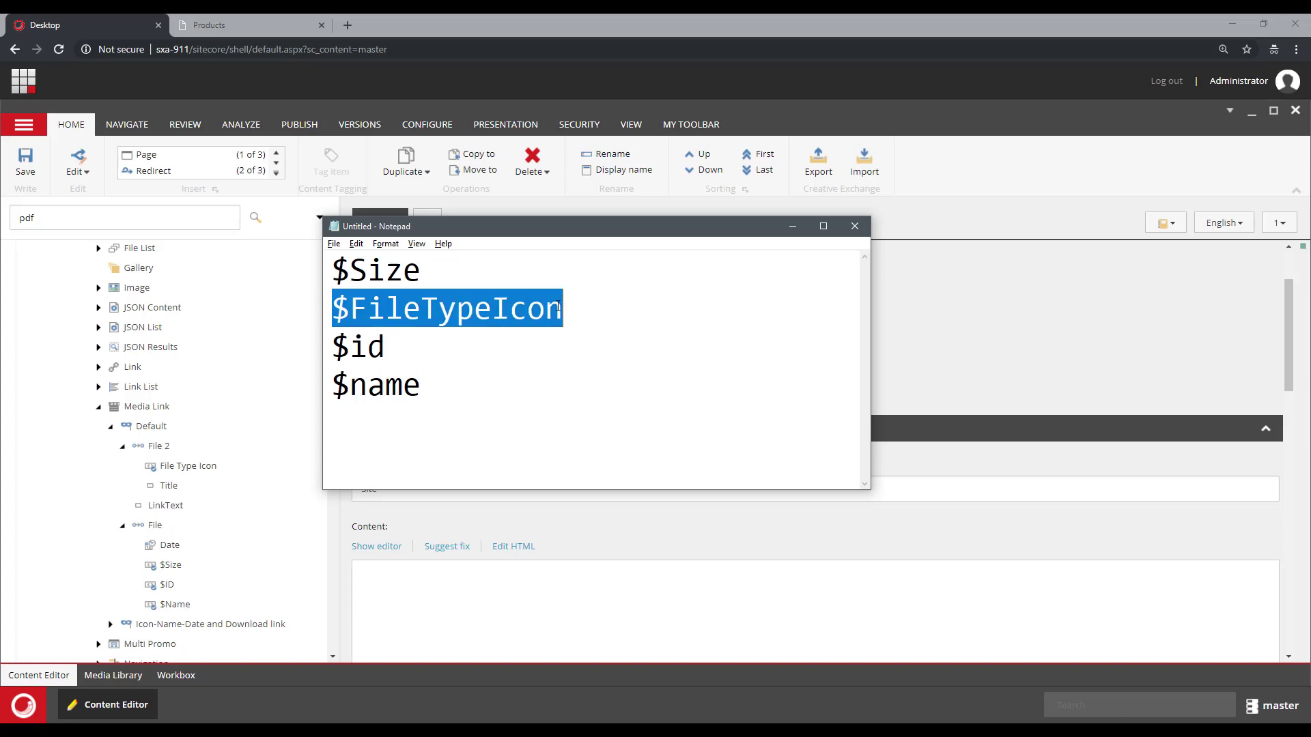
drag(387, 347, 331, 347)
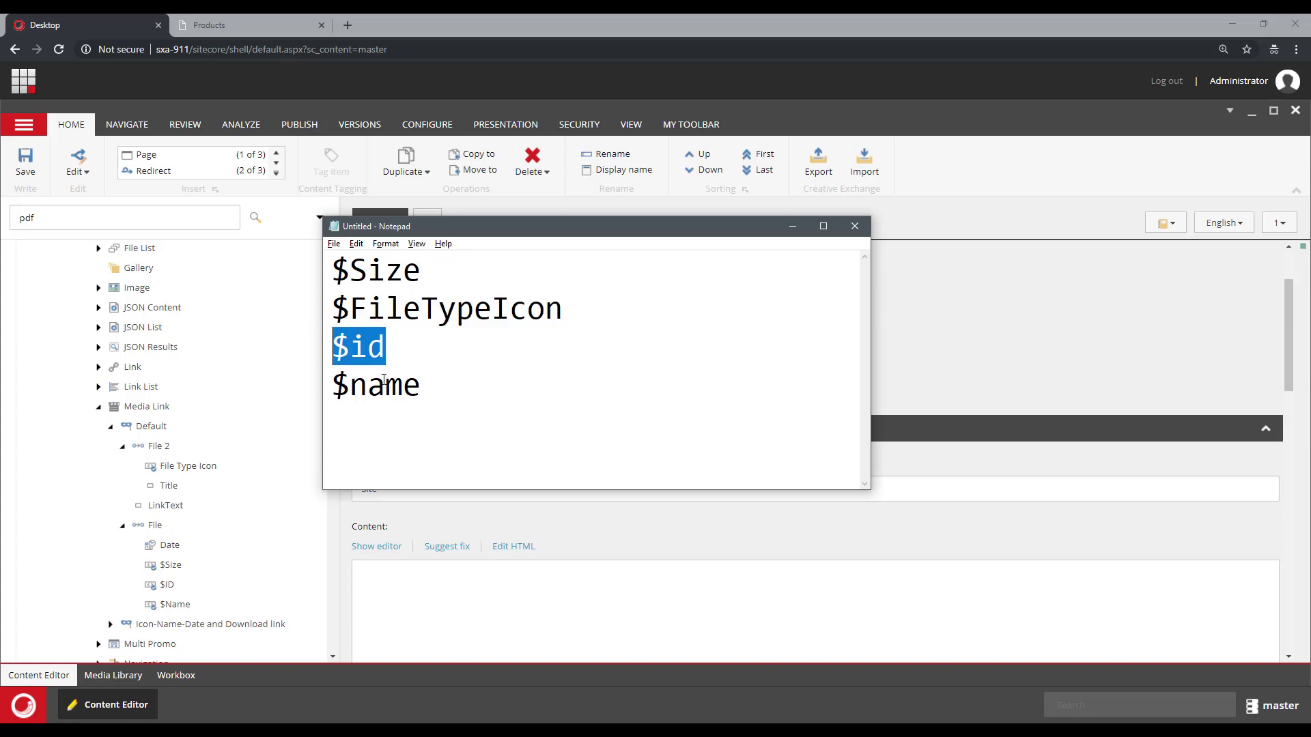
drag(435, 388, 333, 352)
click(394, 346)
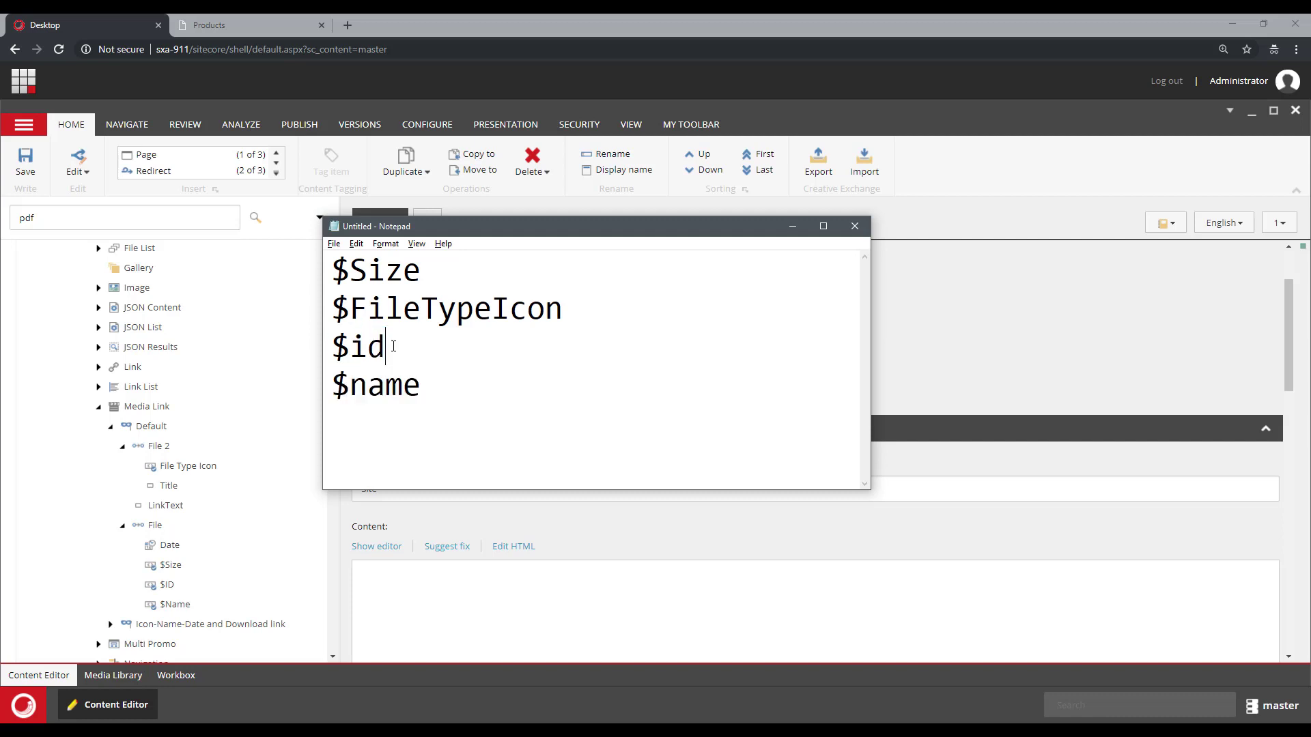
click(495, 395)
drag(334, 390, 445, 384)
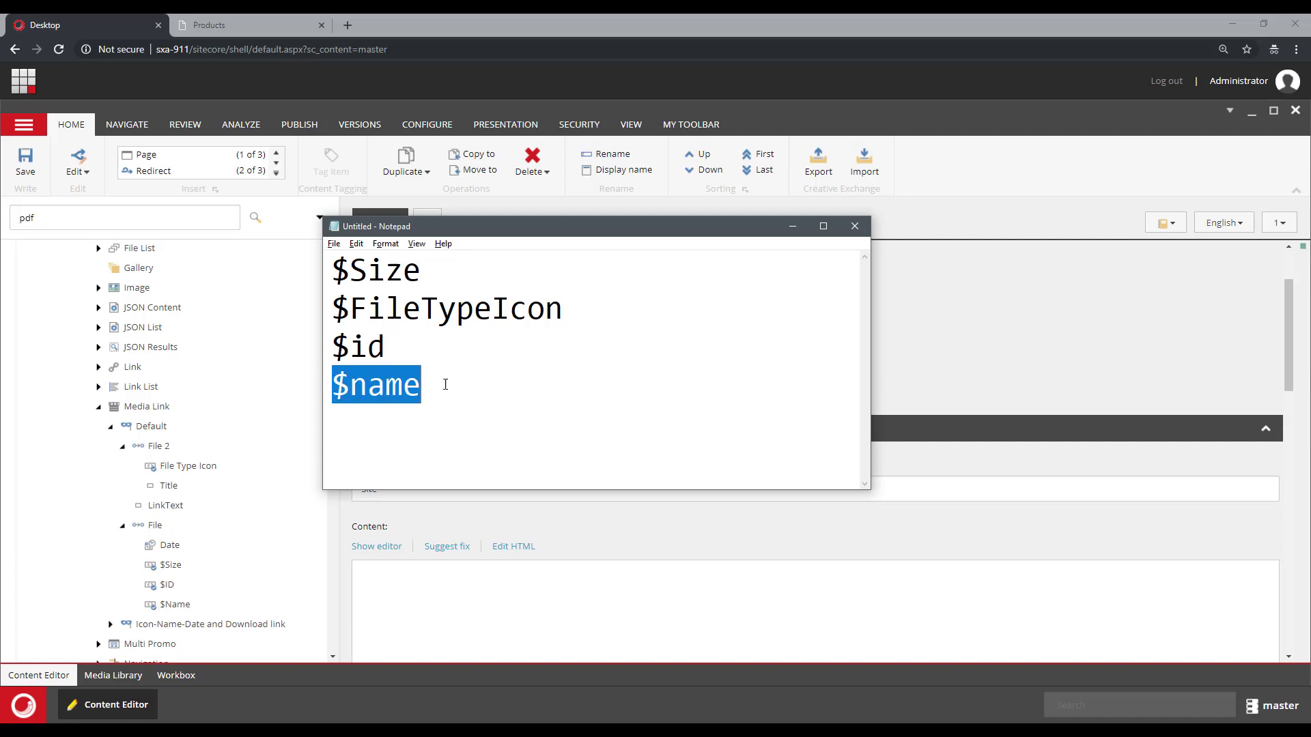
click(458, 384)
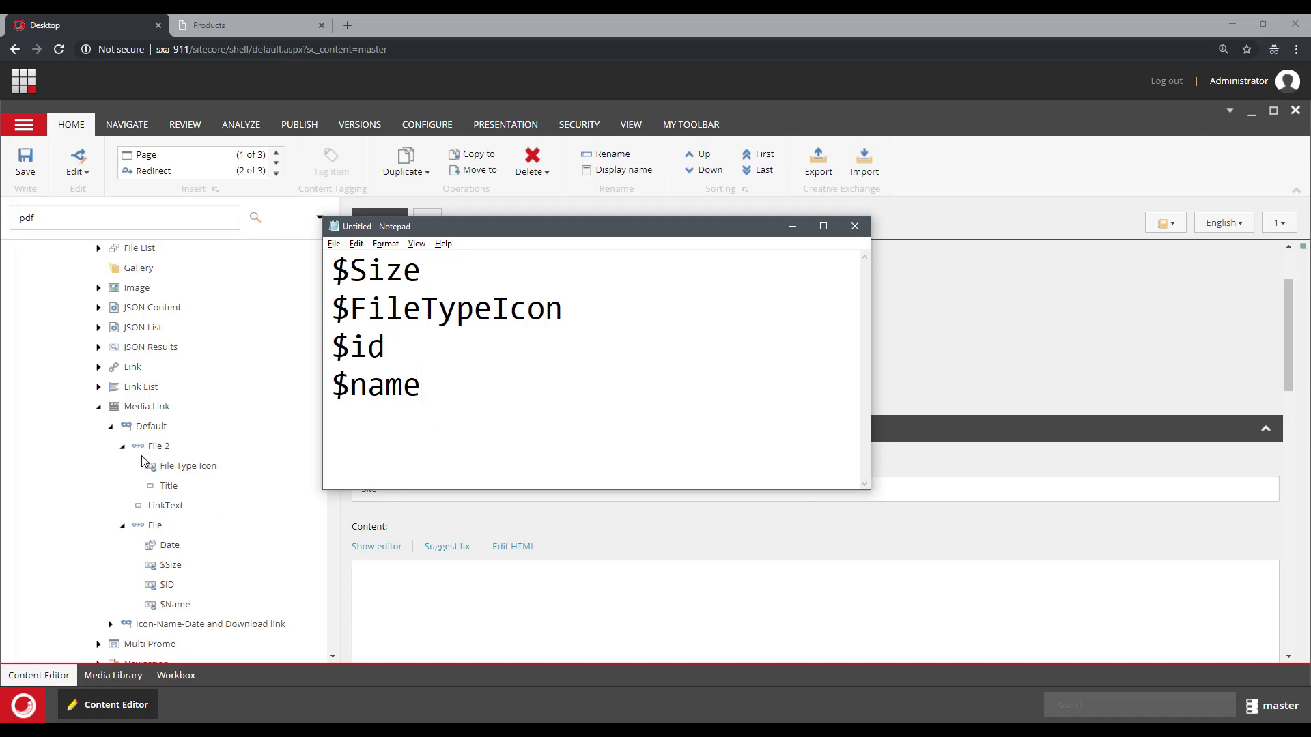
drag(357, 389, 439, 382)
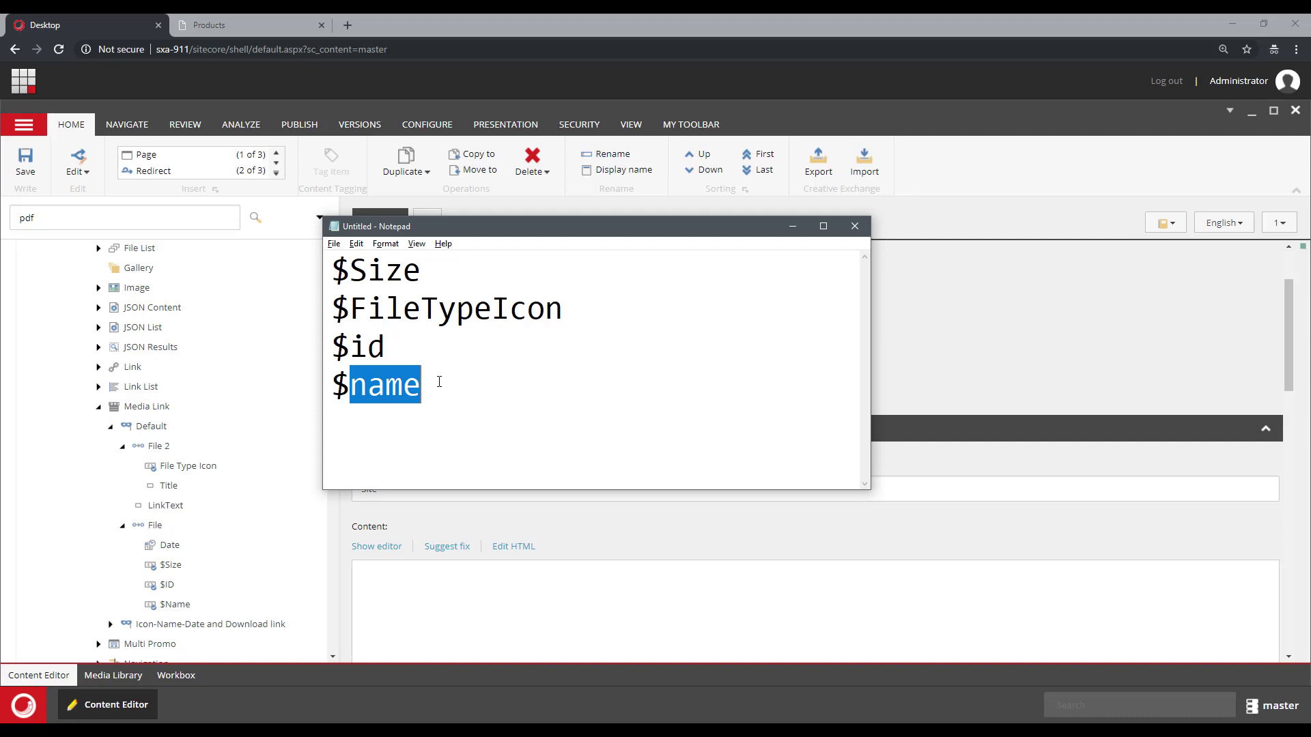
drag(513, 223, 1310, 266)
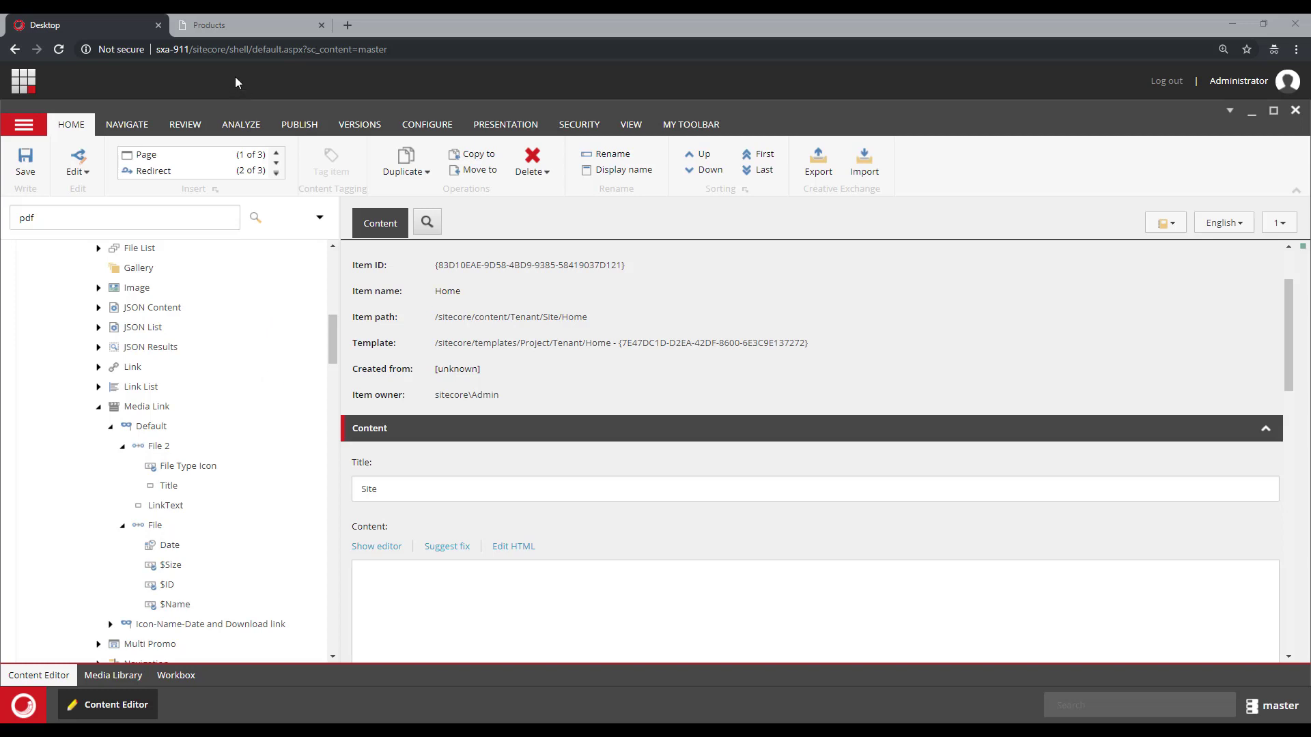
- Place a Media Link on the Products page with a new data source item named 'Test File'
click(241, 23)
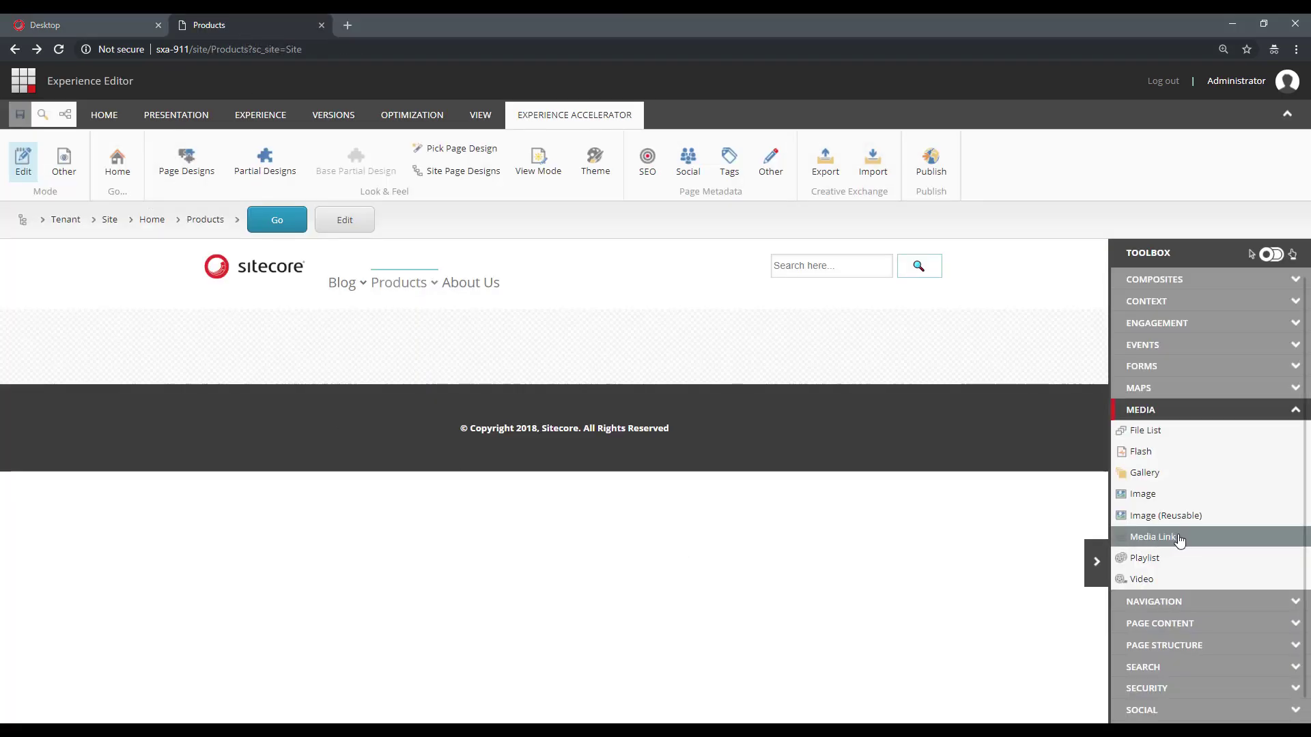
drag(1179, 539, 581, 358)
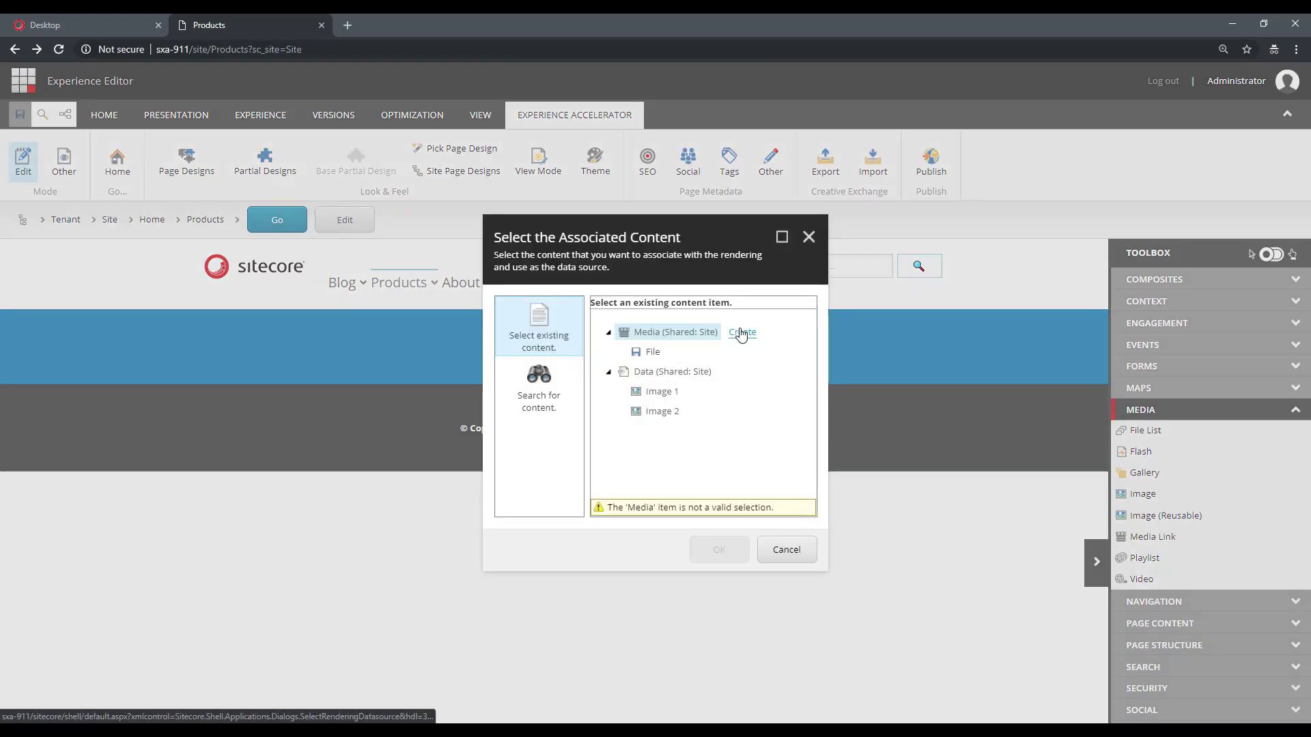
click(741, 334)
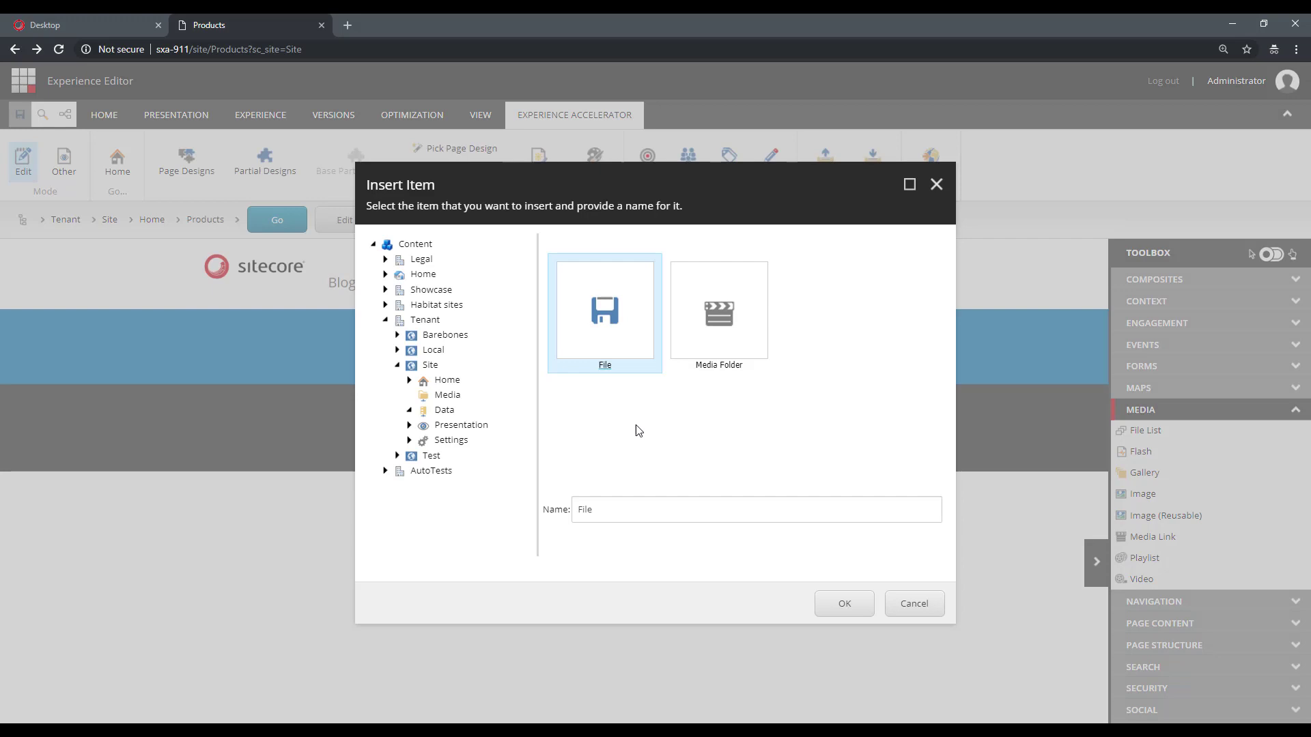
click(651, 517)
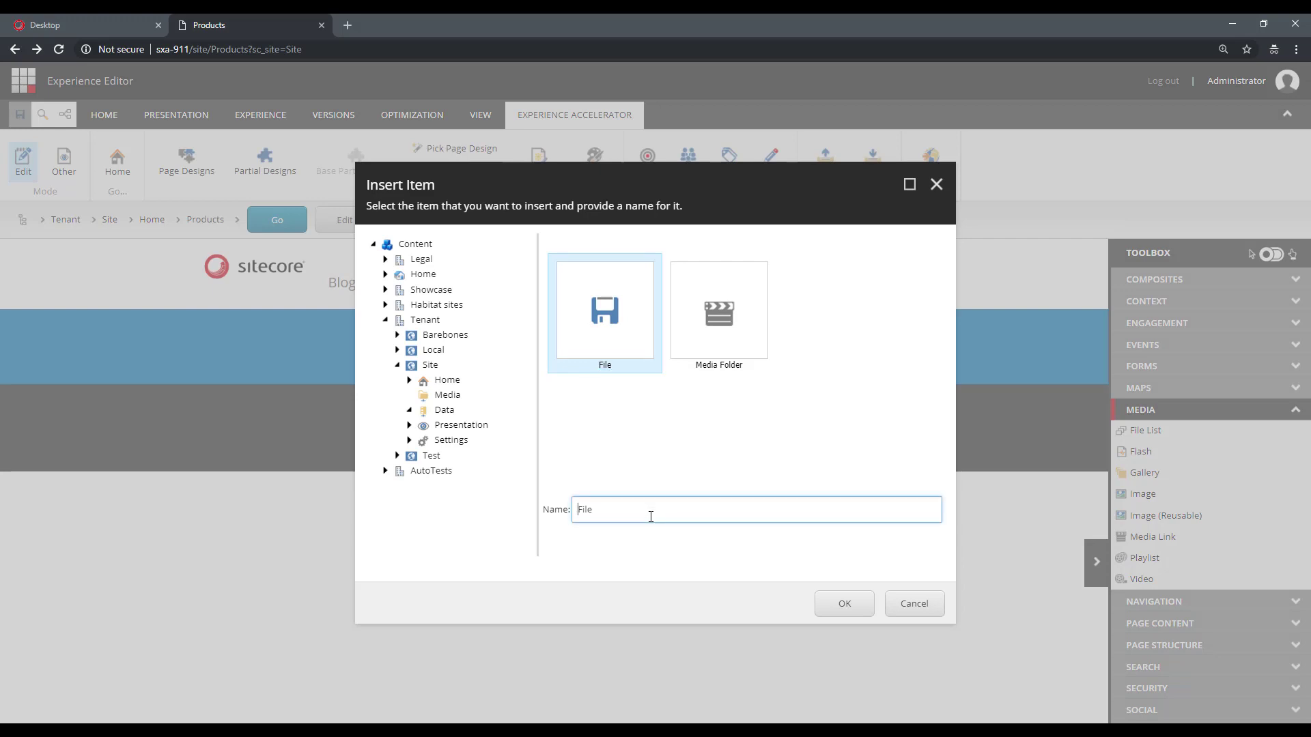
text(Test)
click(853, 611)
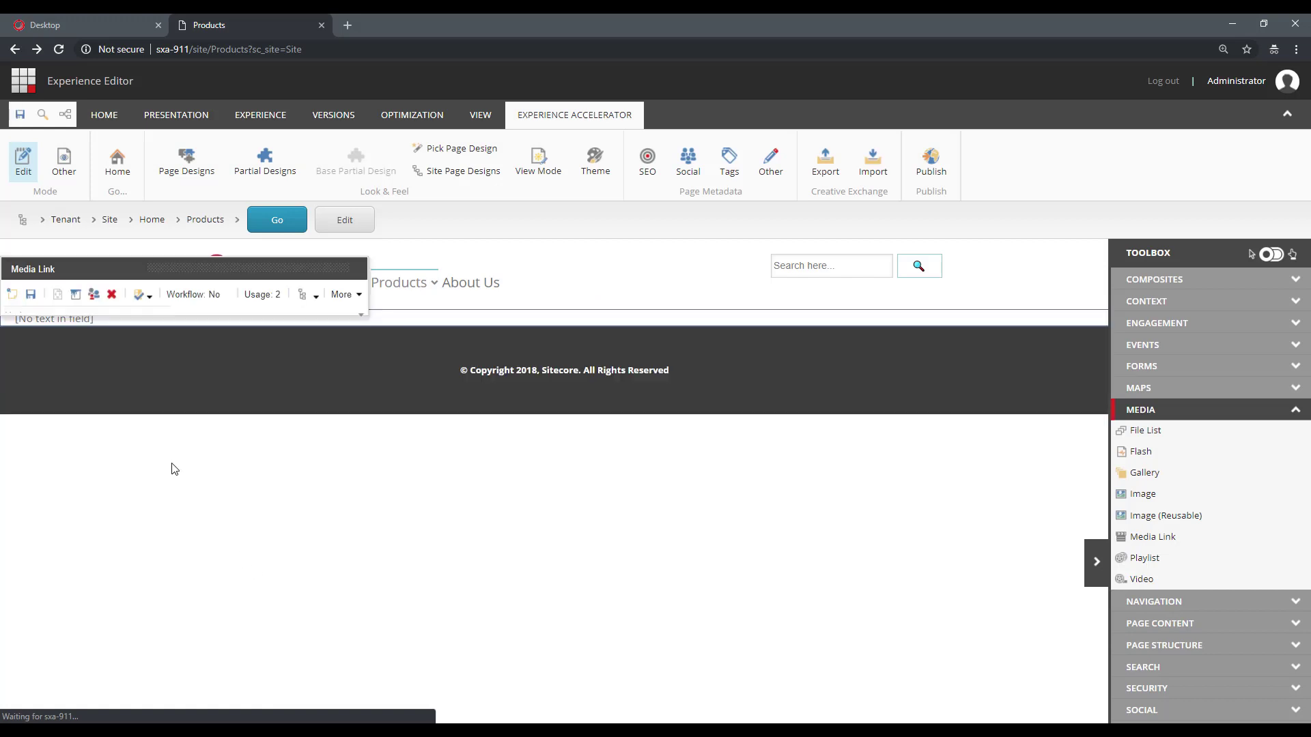
- Link the Media Link to the Files/excel media item and save the Products page
click(31, 367)
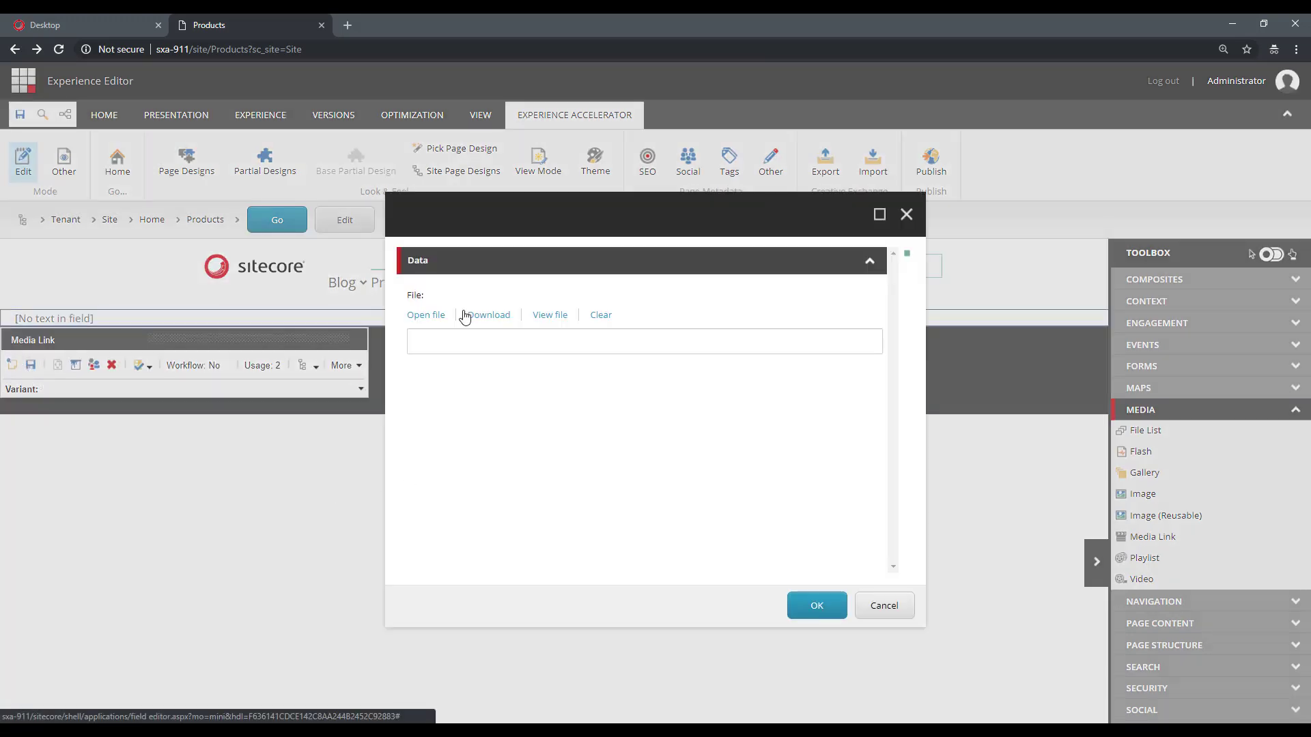
click(428, 316)
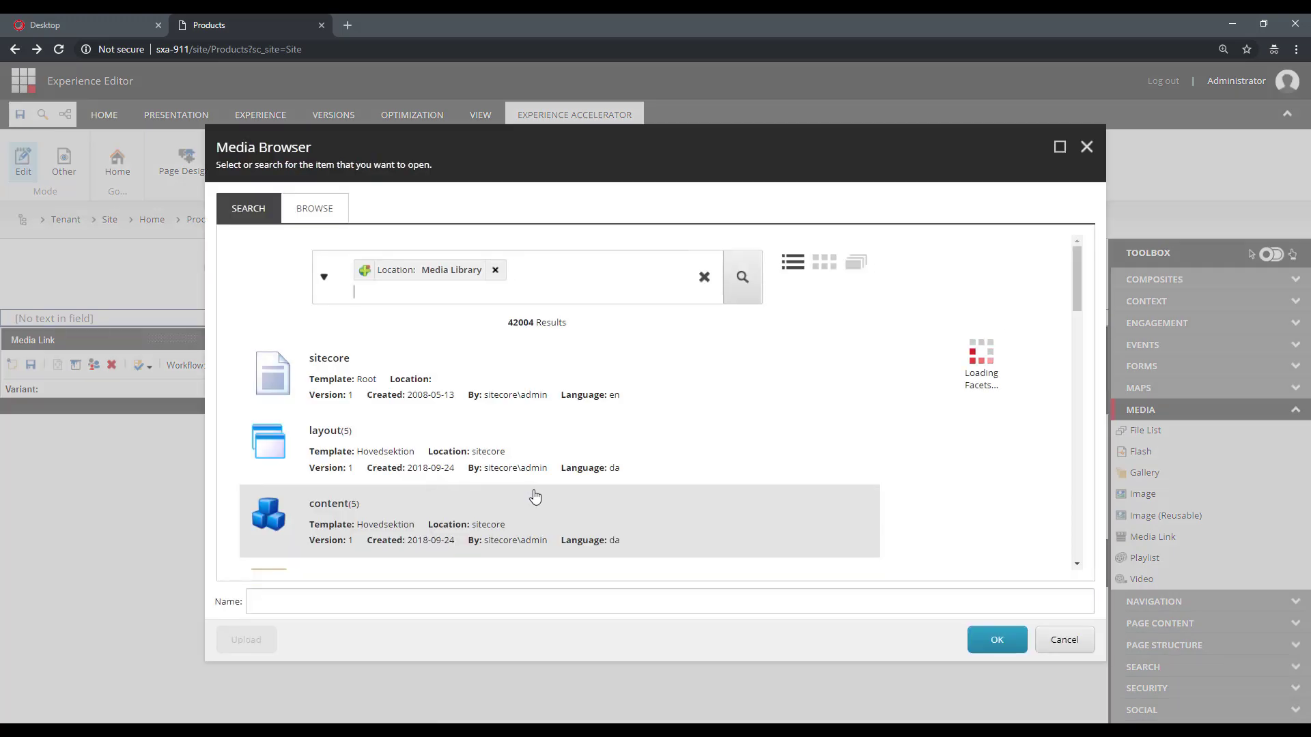
click(314, 208)
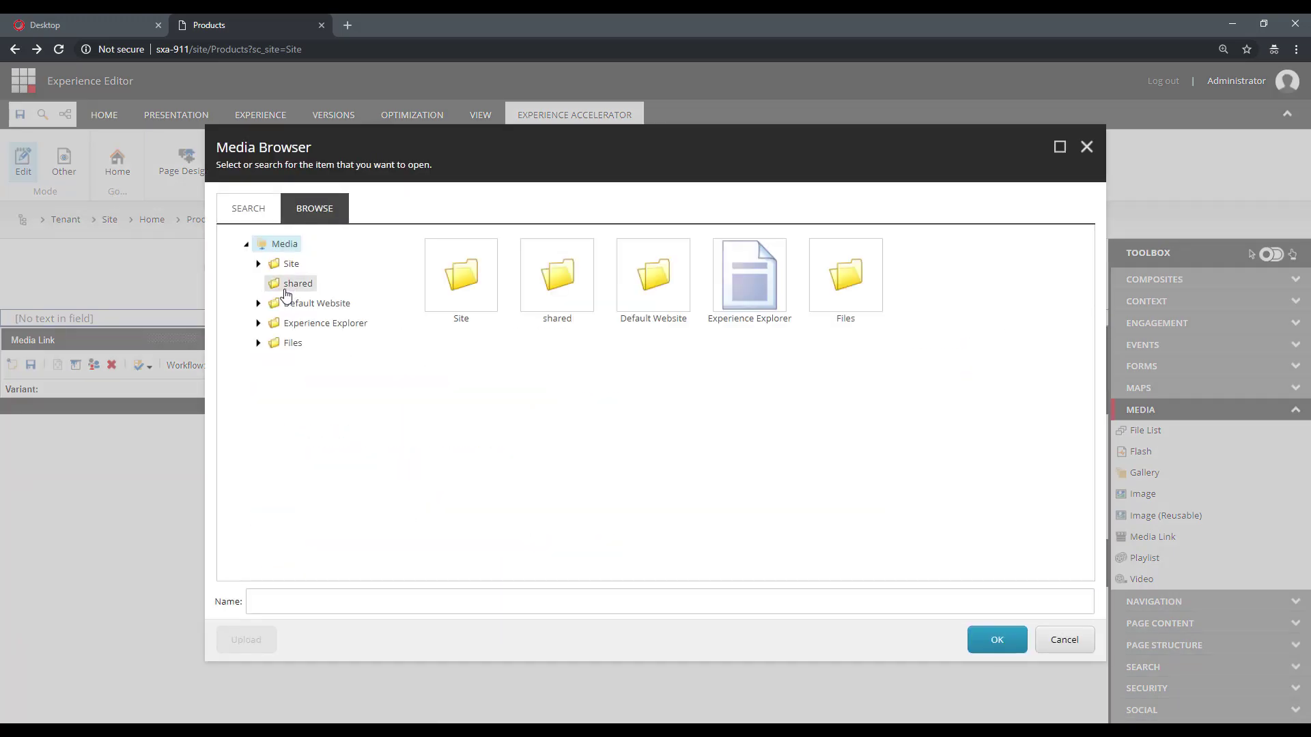
click(258, 342)
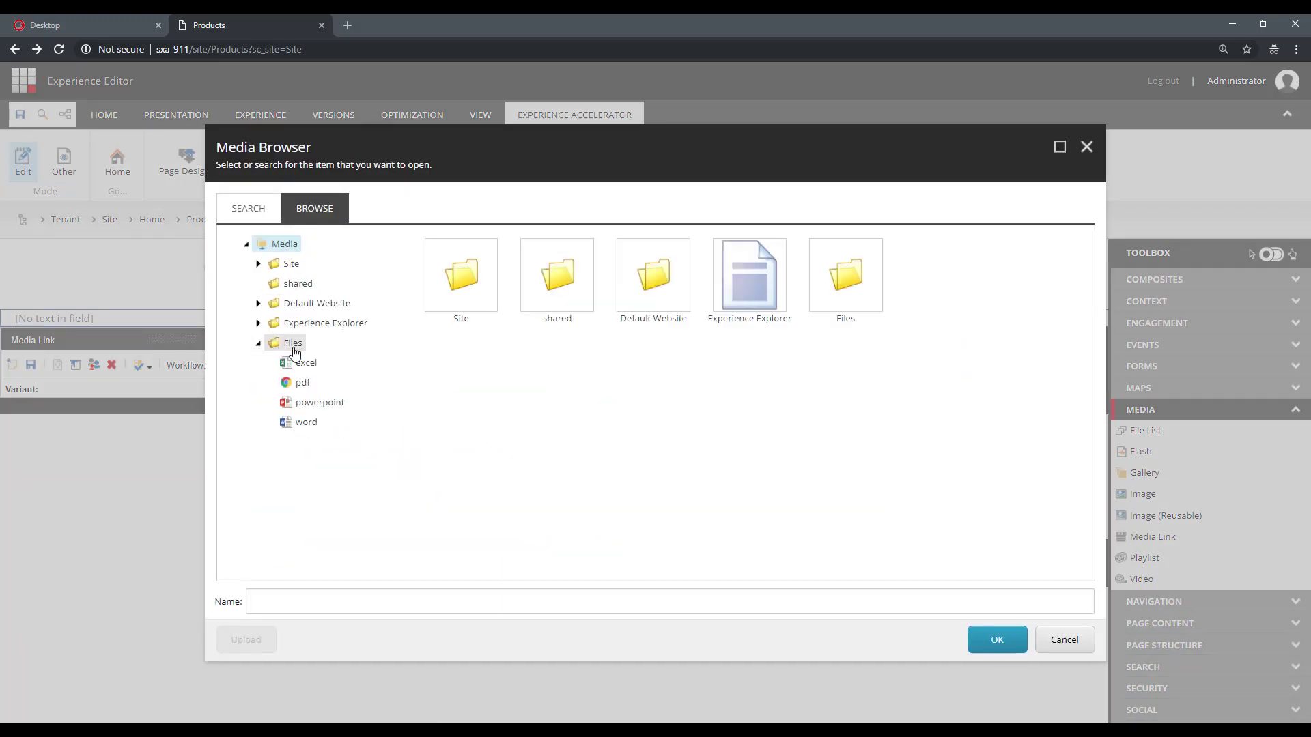
click(304, 367)
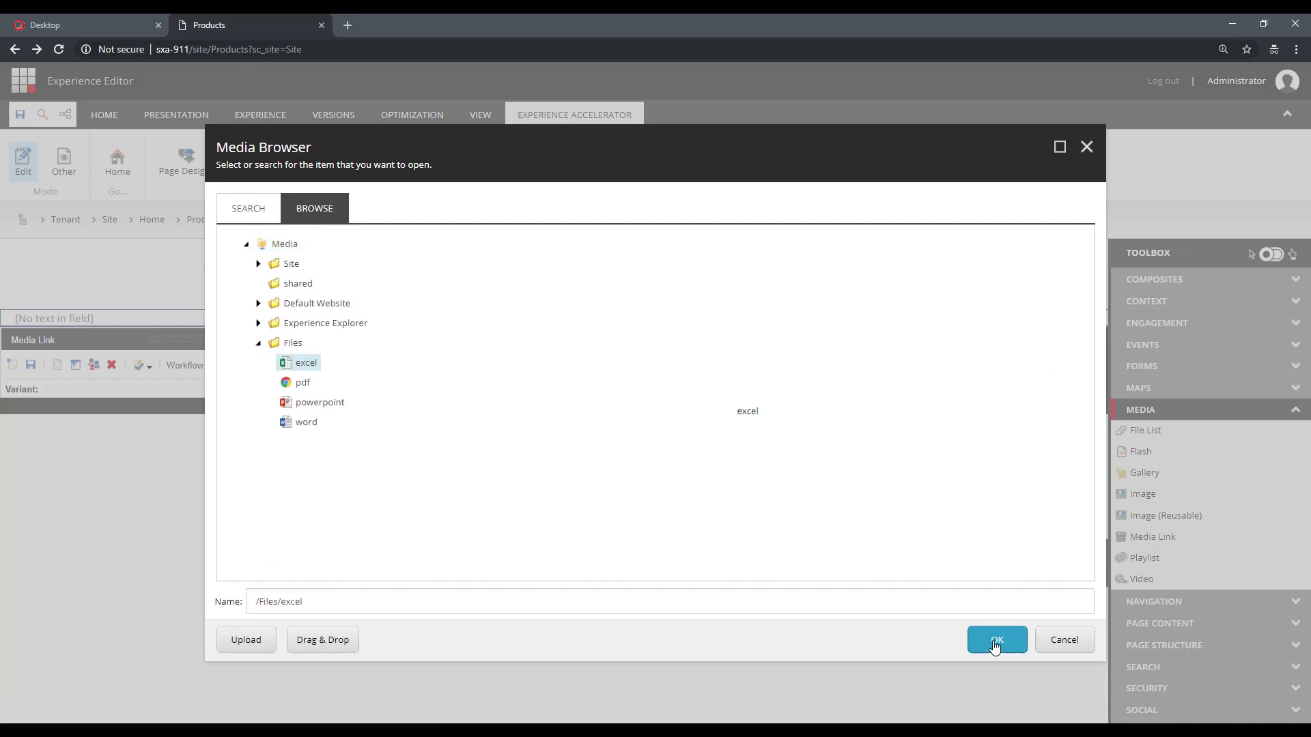
click(995, 642)
click(817, 605)
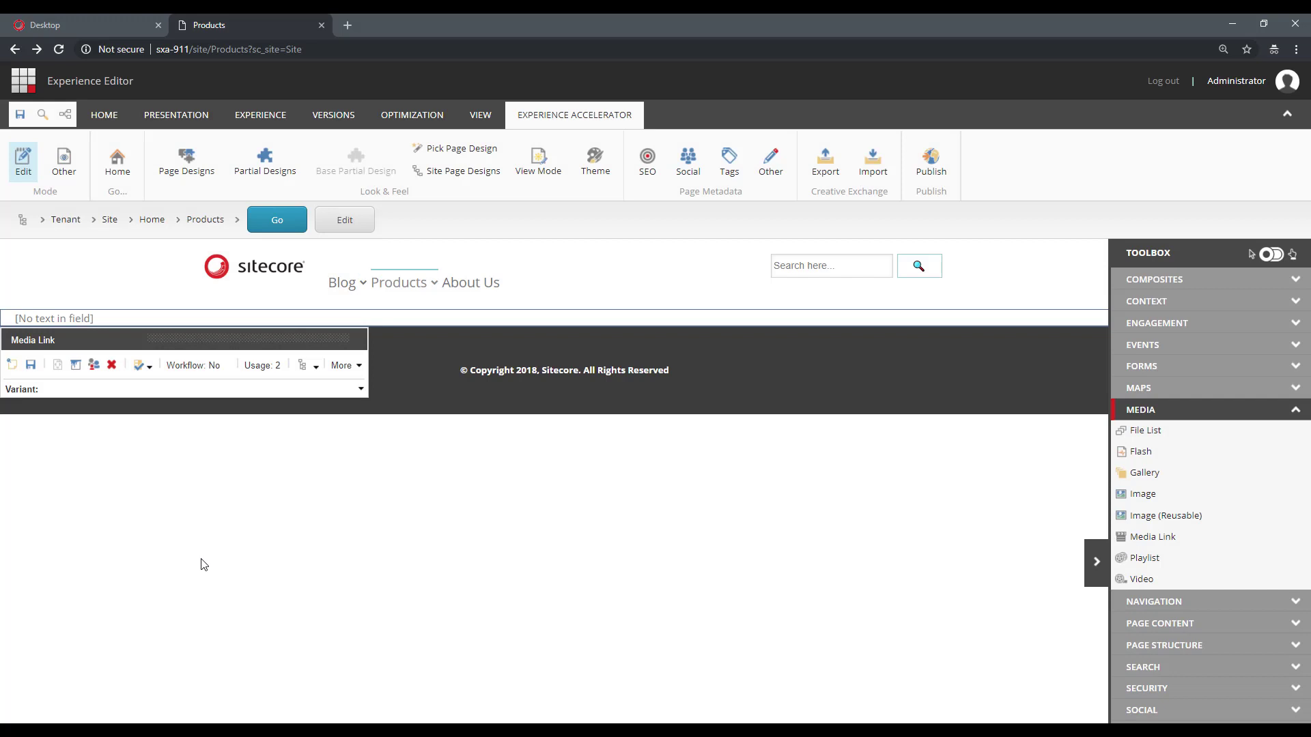
click(21, 111)
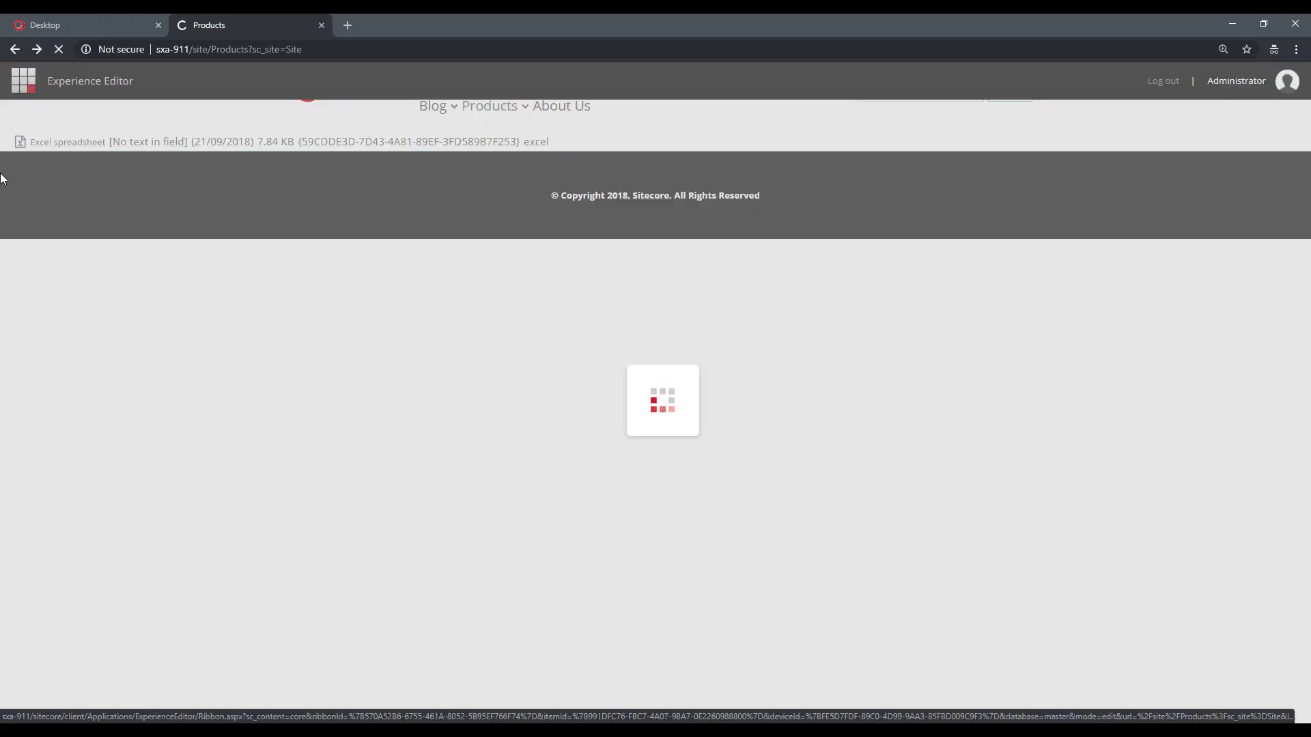
- Compare the File Type Icon and $Size variant token items with the rendered Products page
click(88, 22)
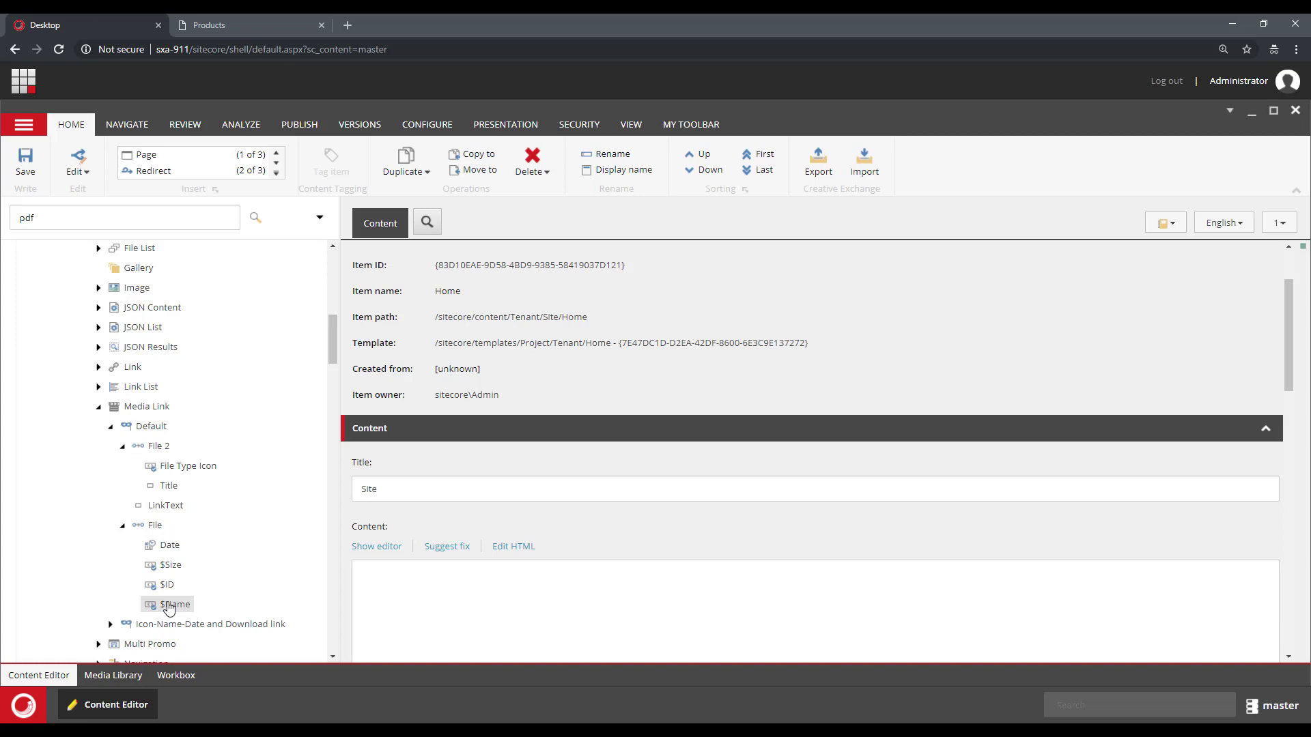
click(171, 467)
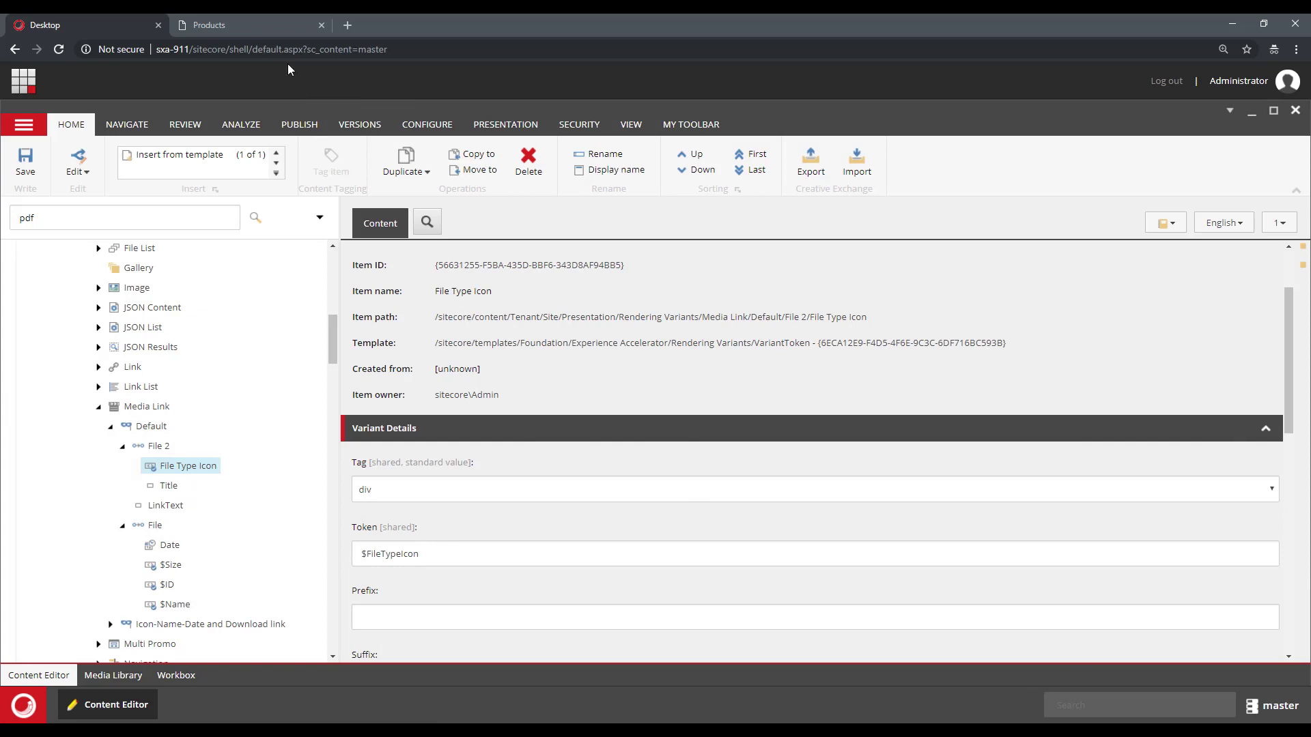
click(269, 22)
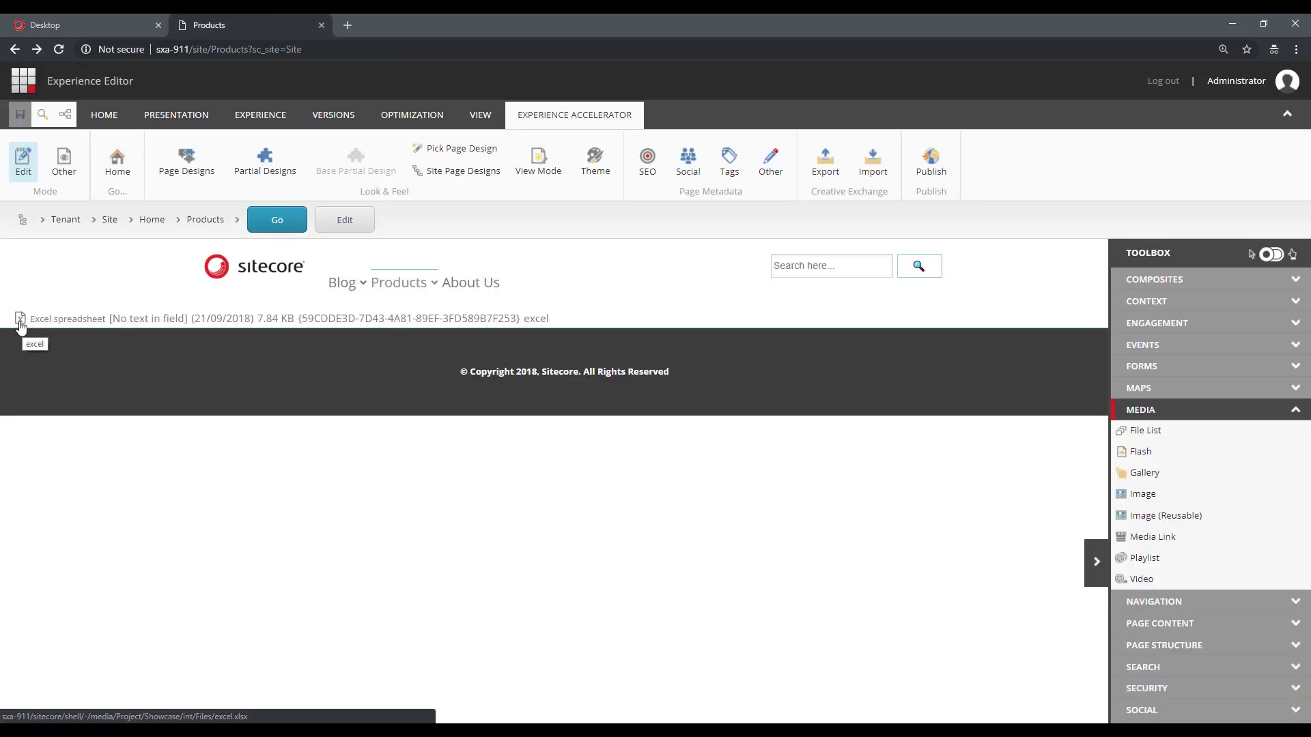
click(94, 19)
click(169, 565)
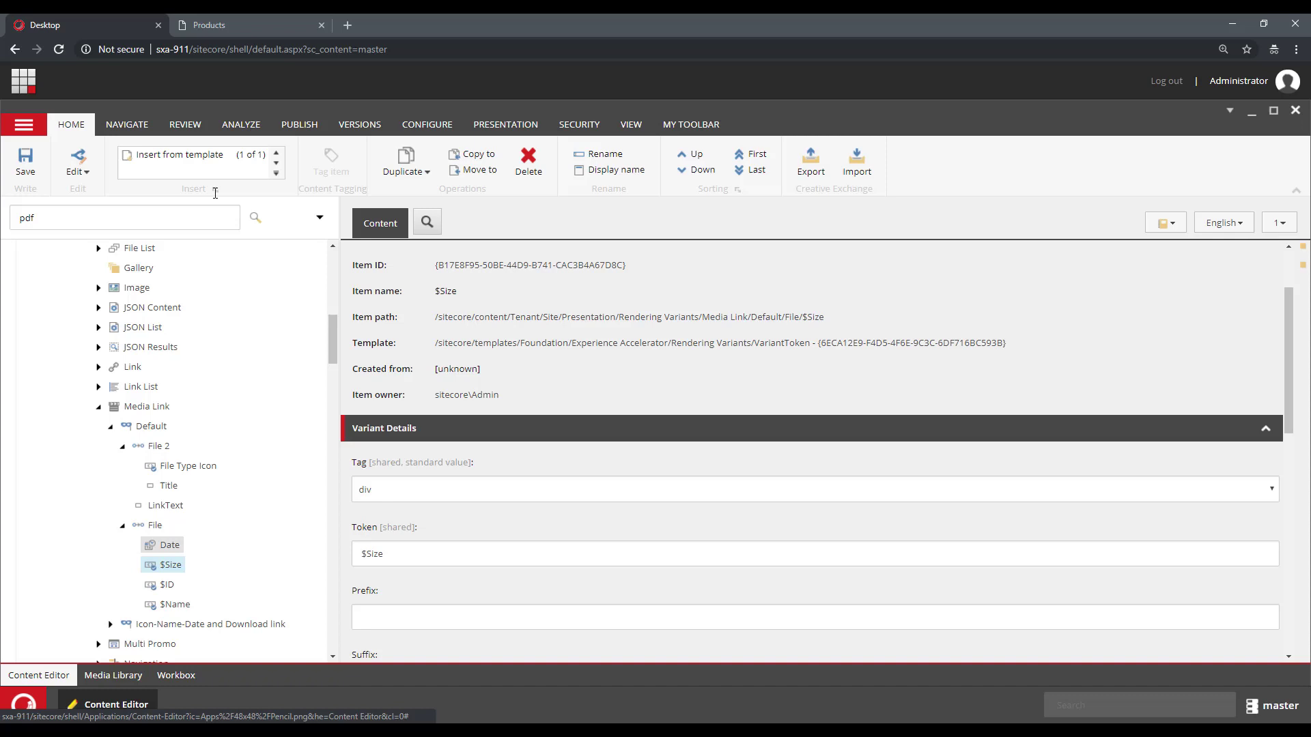
click(249, 27)
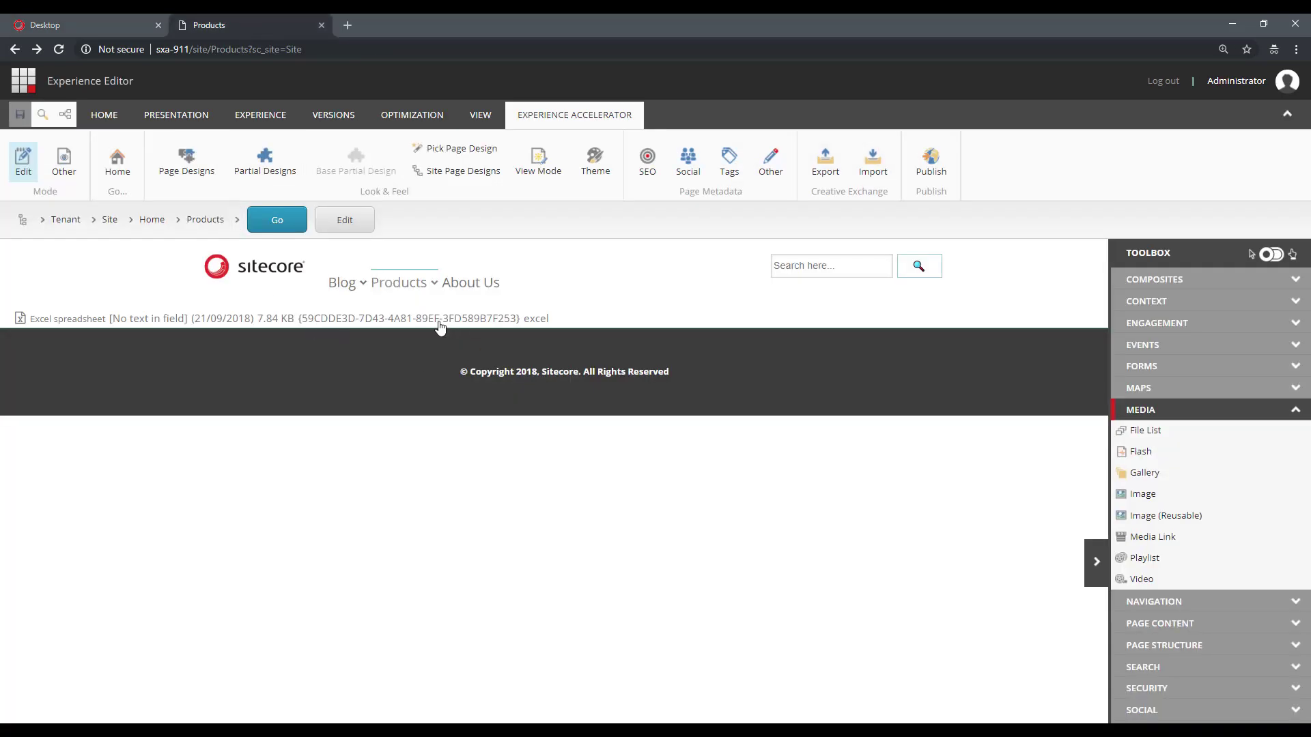
- Select the rendered file size text in the Products page link and compare it with the Content Editor
drag(258, 321, 295, 327)
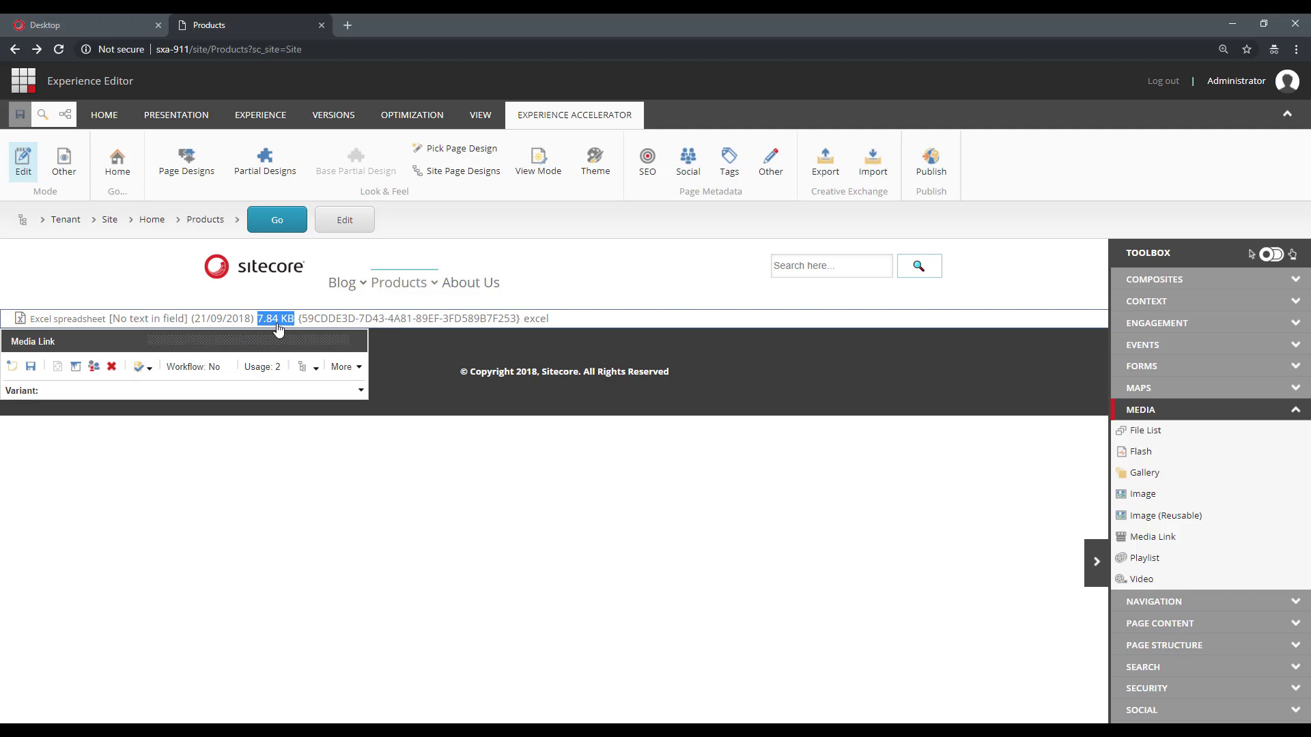
click(107, 24)
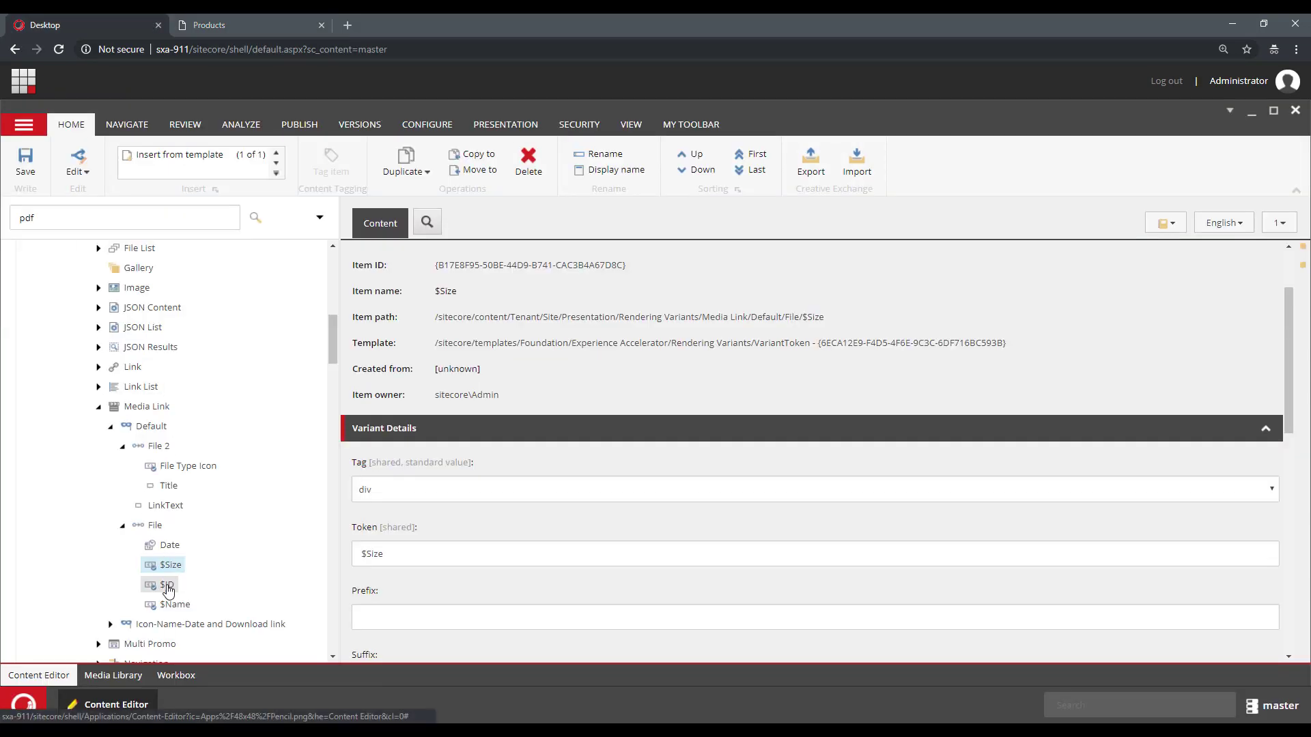
click(231, 29)
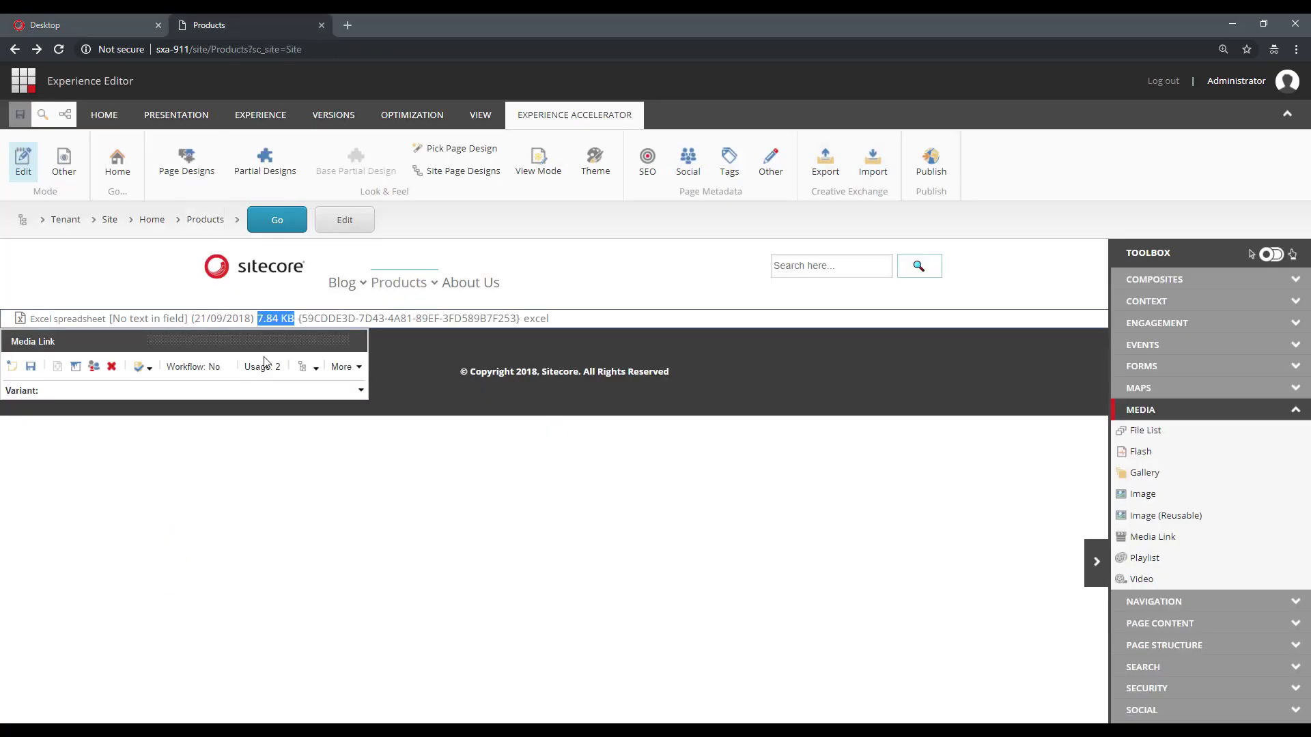
mouse_move(290, 319)
mouse_down()
mouse_move(321, 319)
mouse_move(287, 326)
mouse_move(305, 324)
mouse_up()
- Relink the media link to the Files/pdf item and save the Products page
click(34, 390)
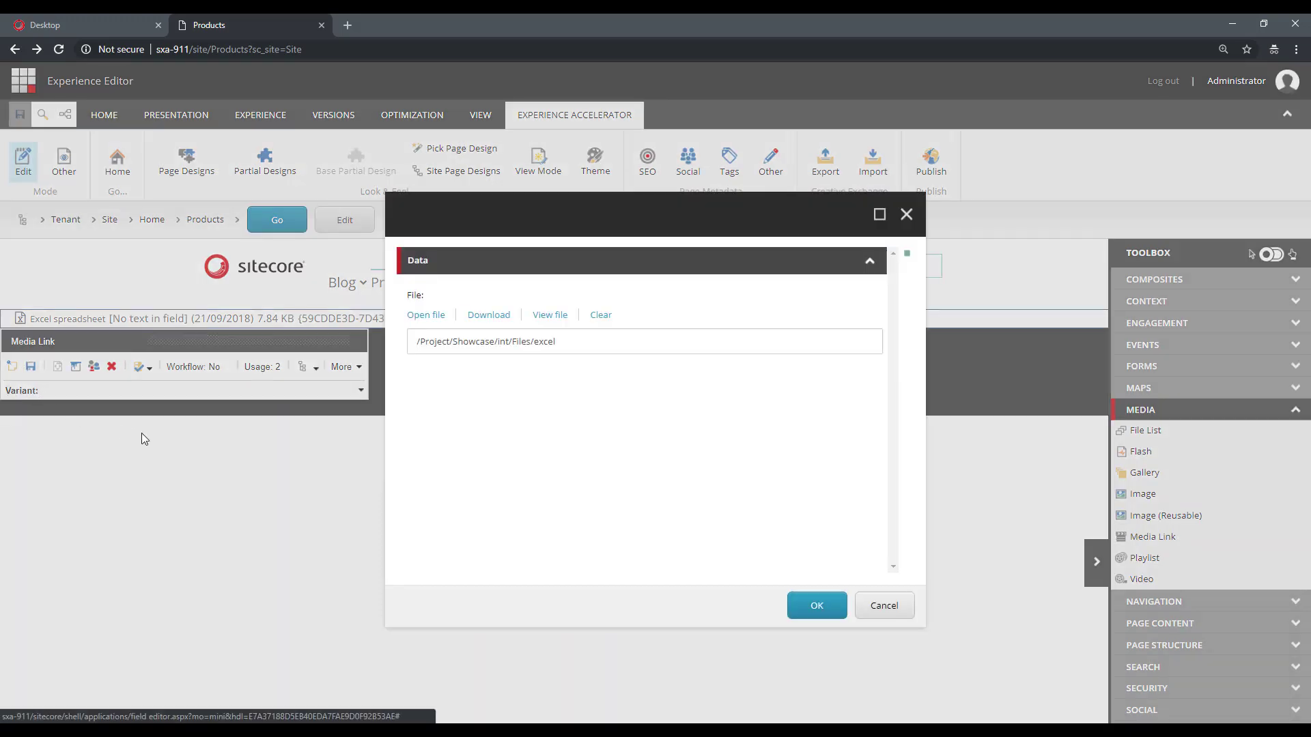
click(428, 316)
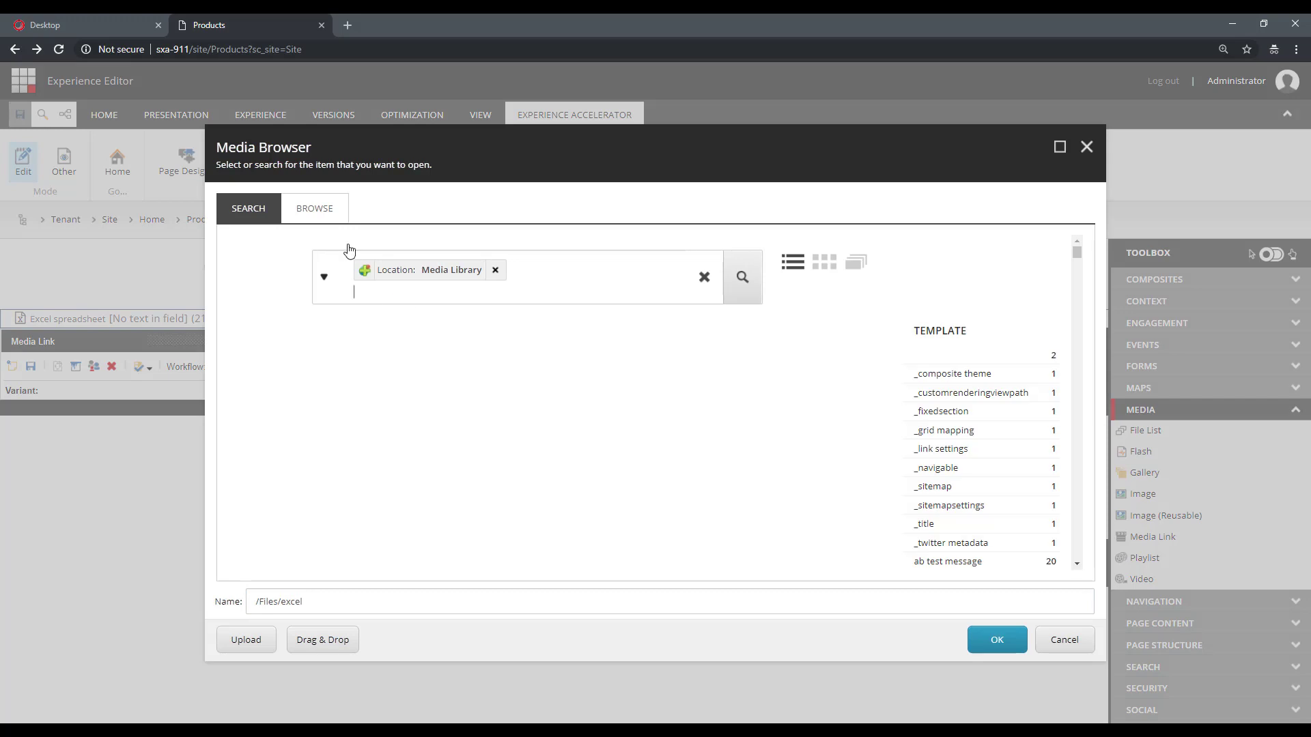
click(315, 208)
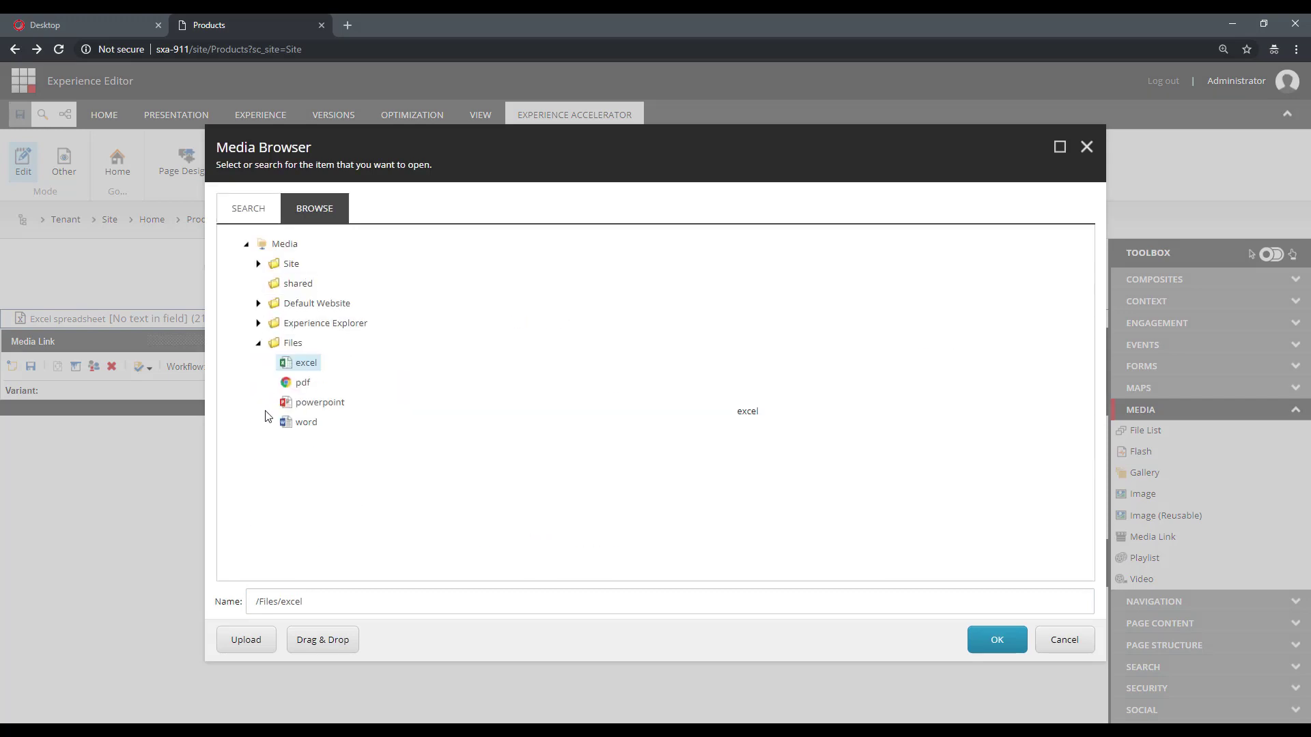
click(302, 382)
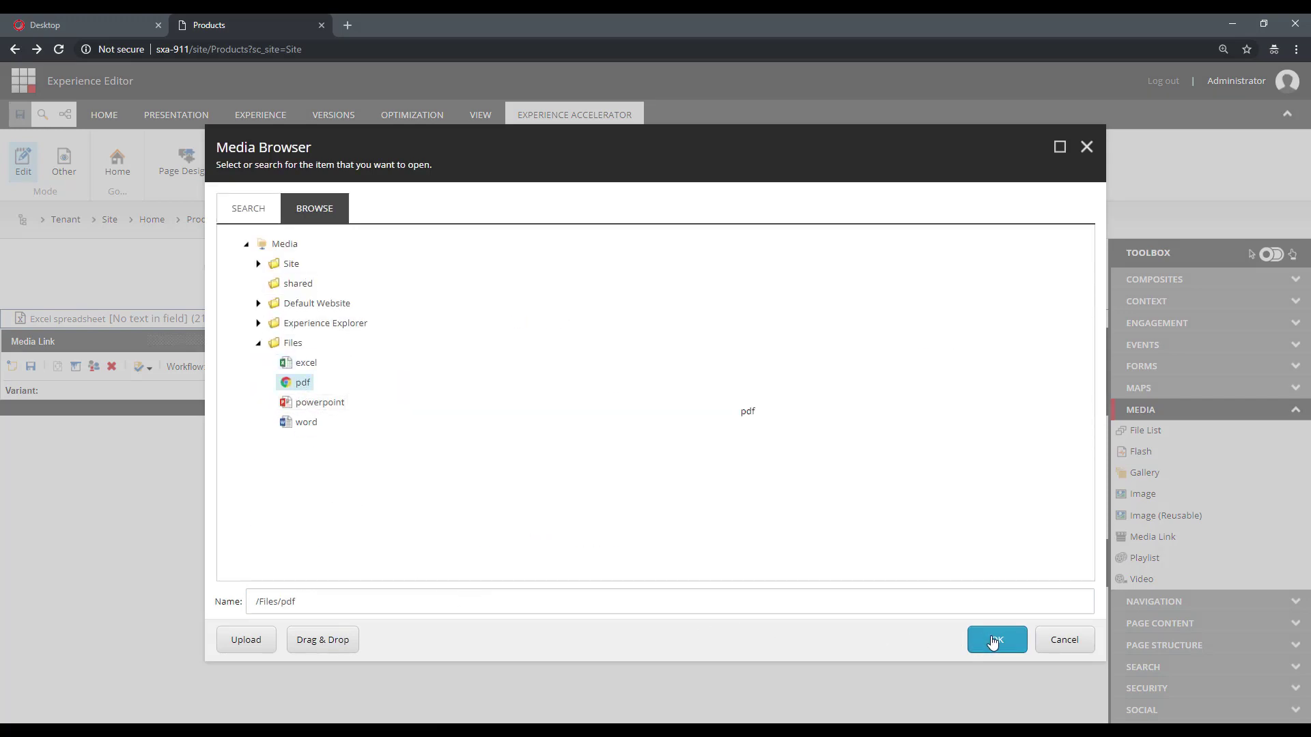
click(993, 639)
click(814, 607)
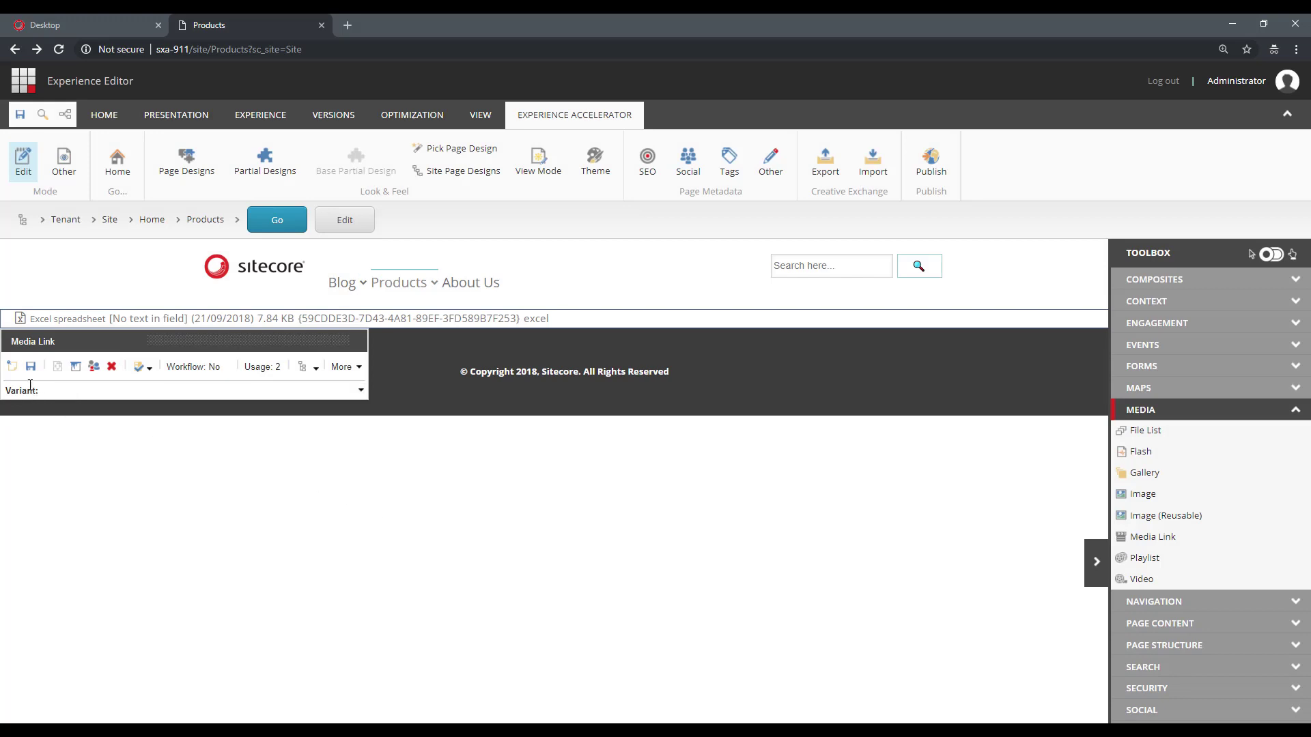
click(15, 114)
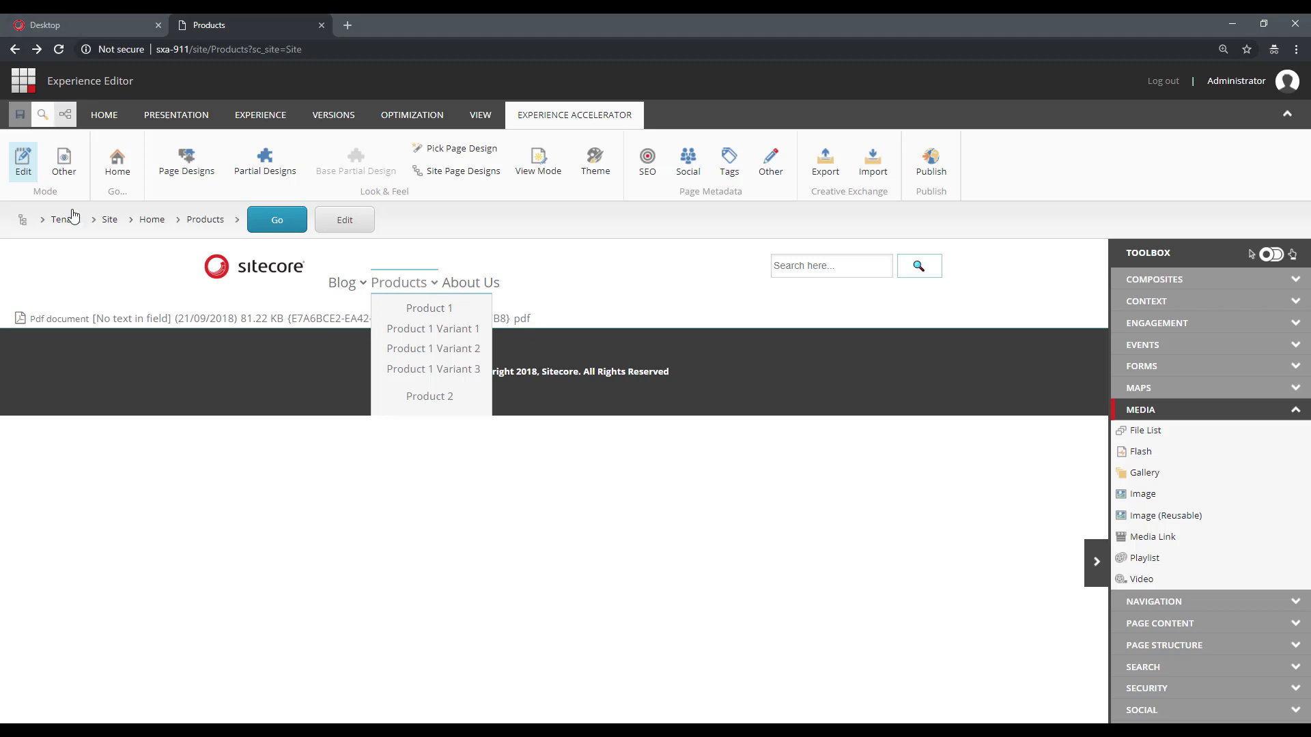
- Relink the media link to the clouds-high-lake image in the Site folder and save the page
click(277, 322)
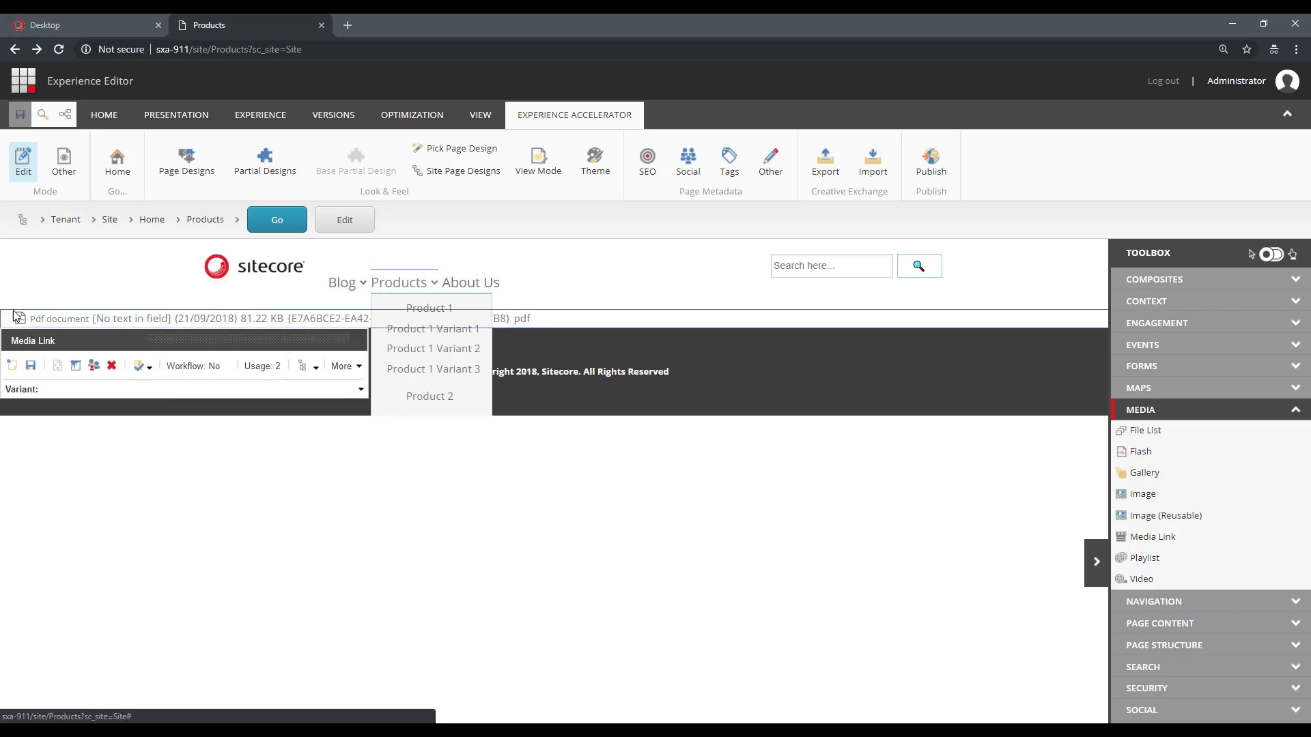
click(30, 369)
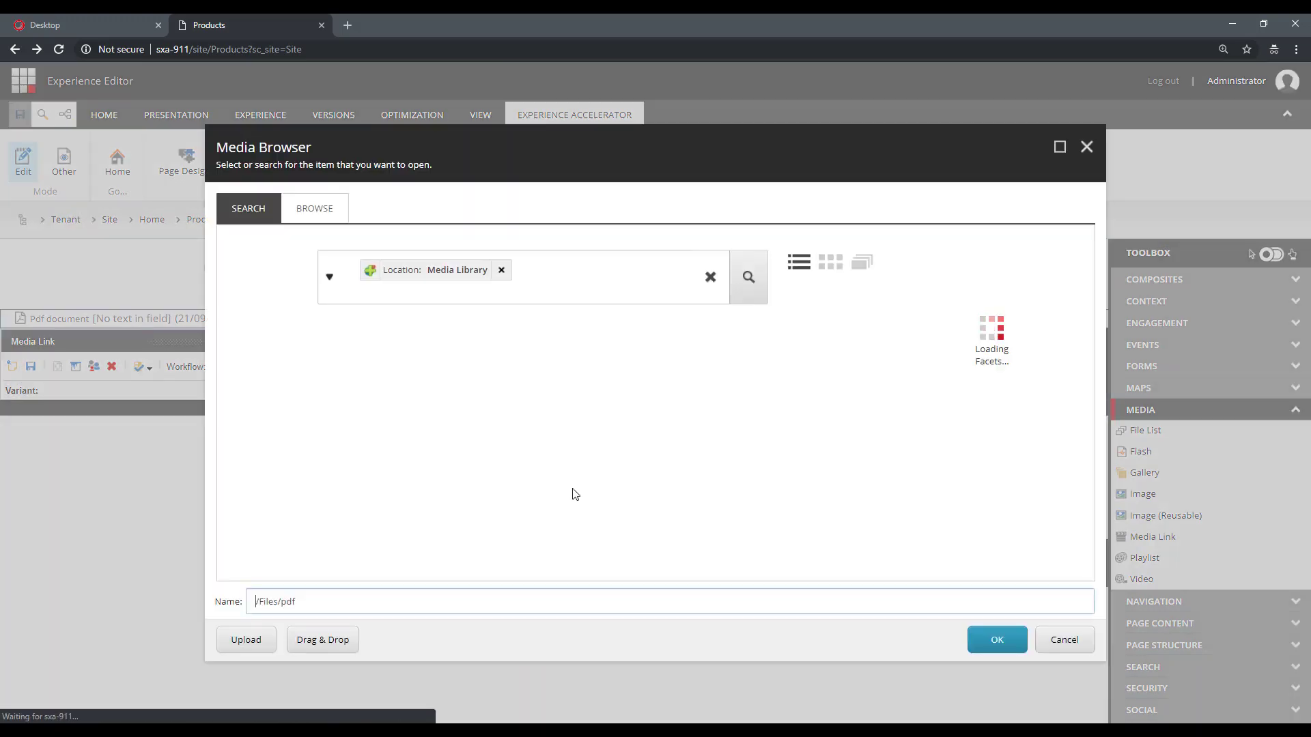
click(320, 217)
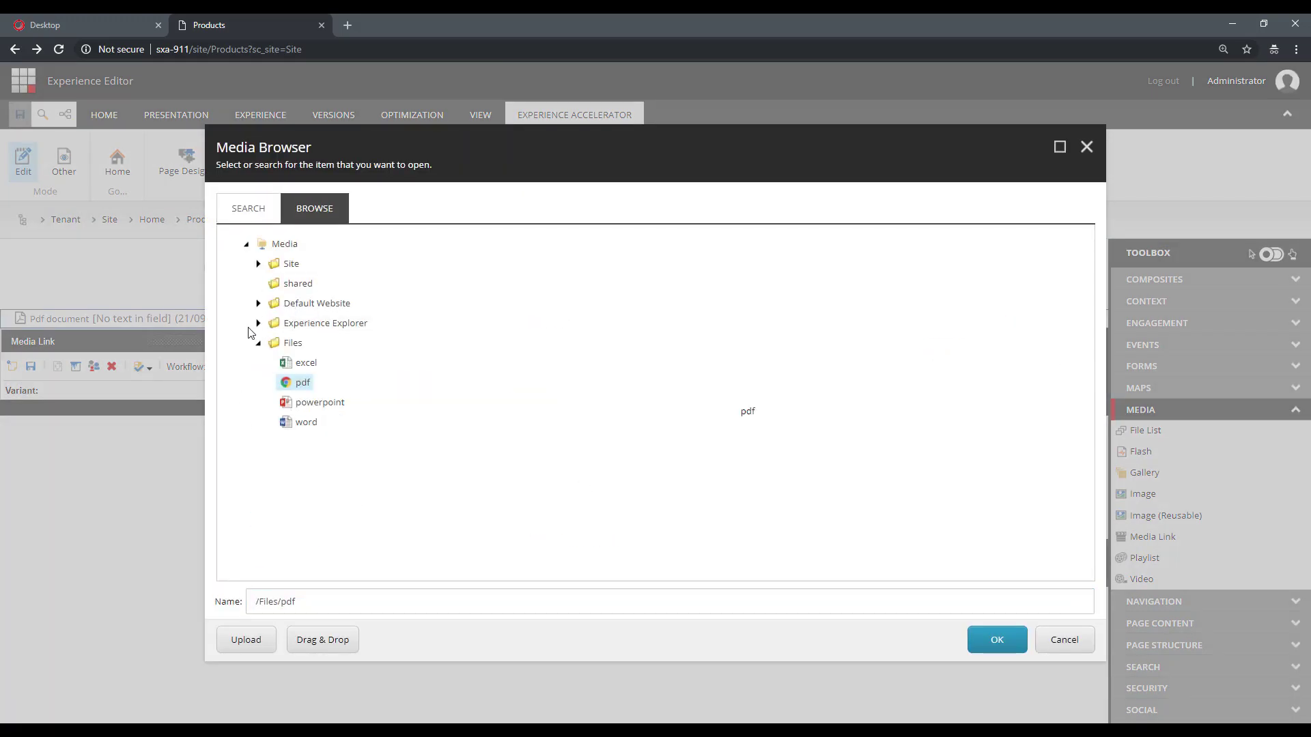
click(258, 265)
click(334, 344)
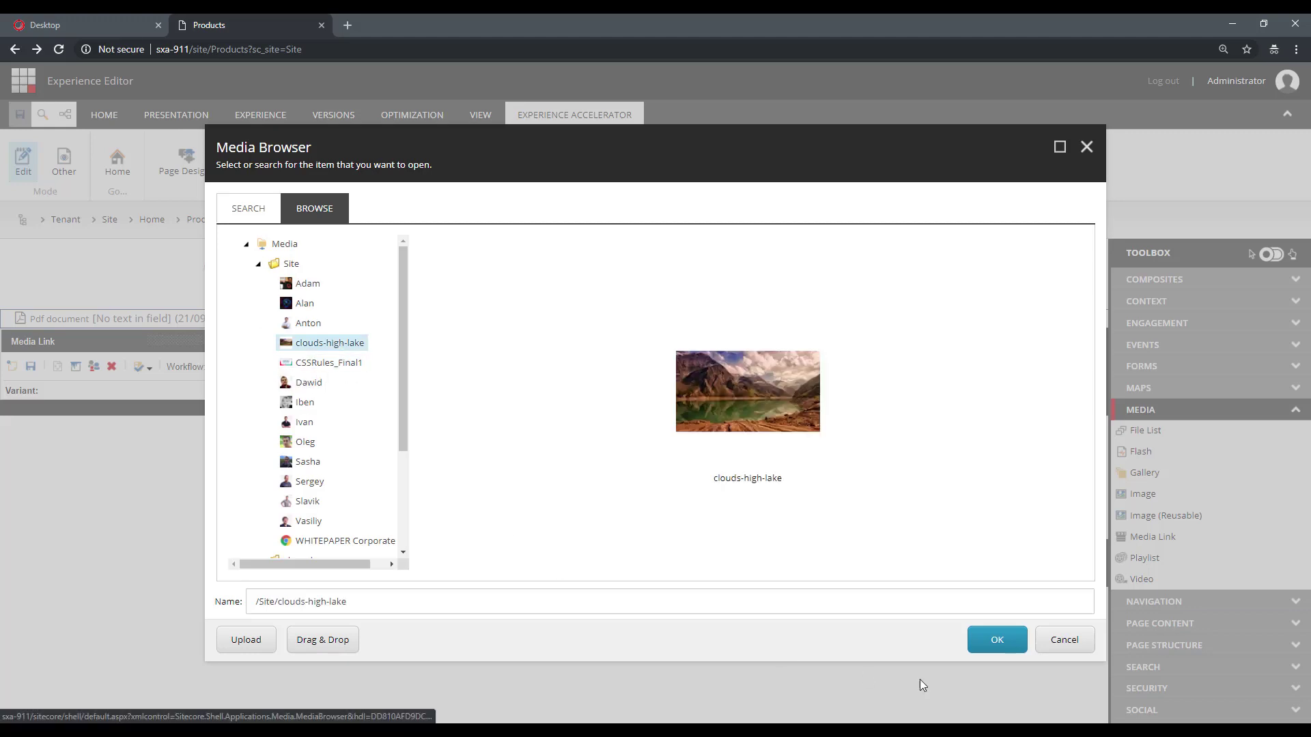
click(995, 642)
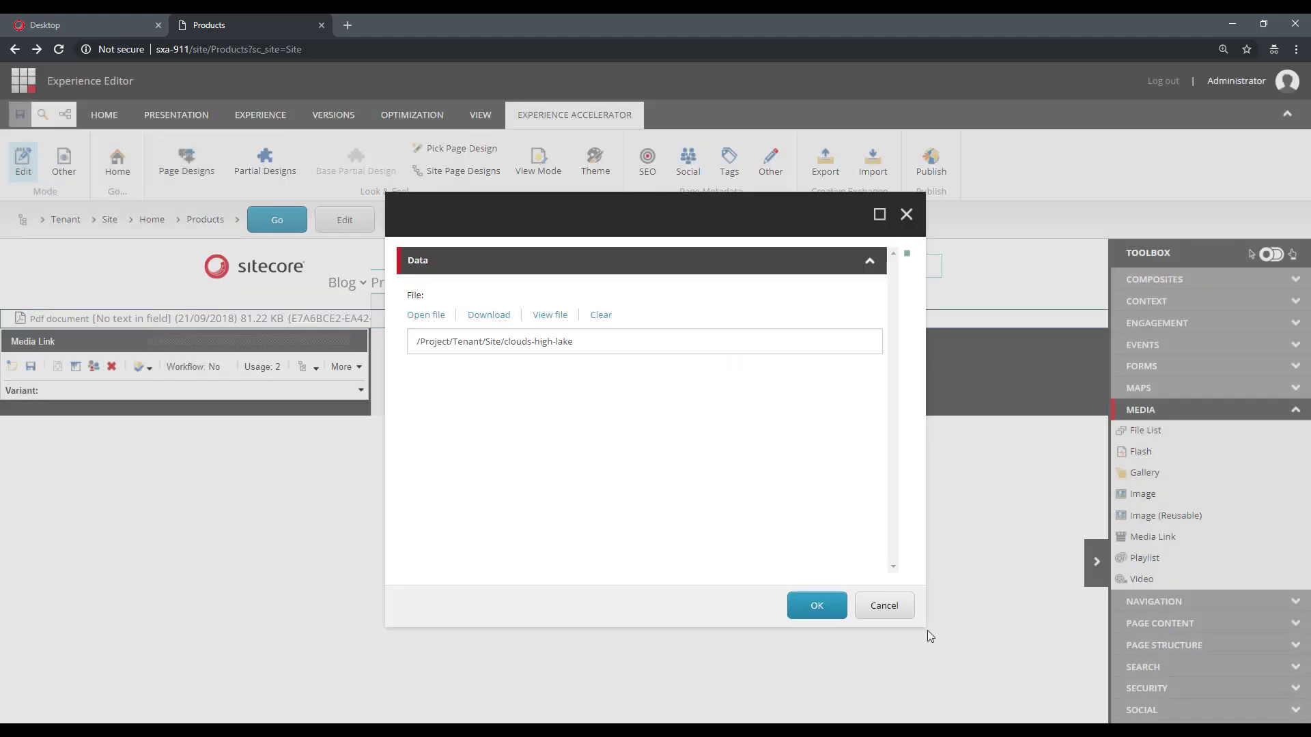
click(814, 607)
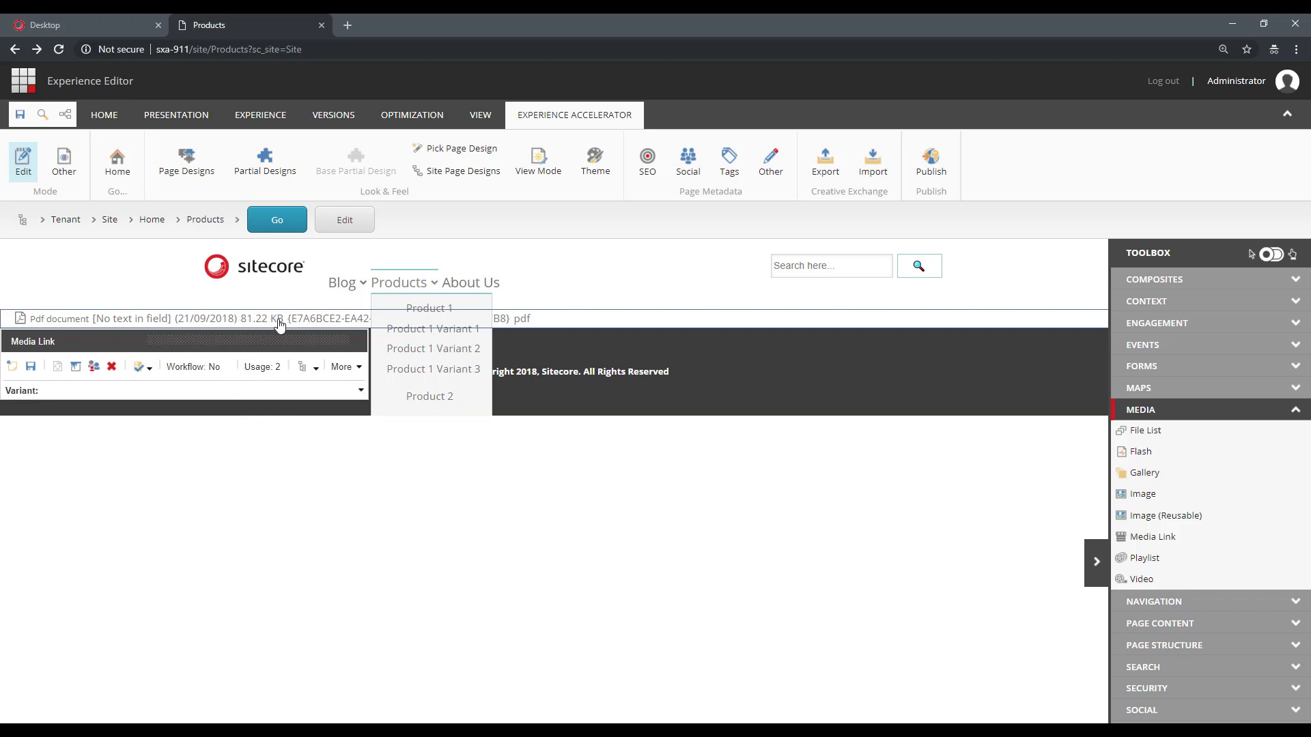
click(19, 114)
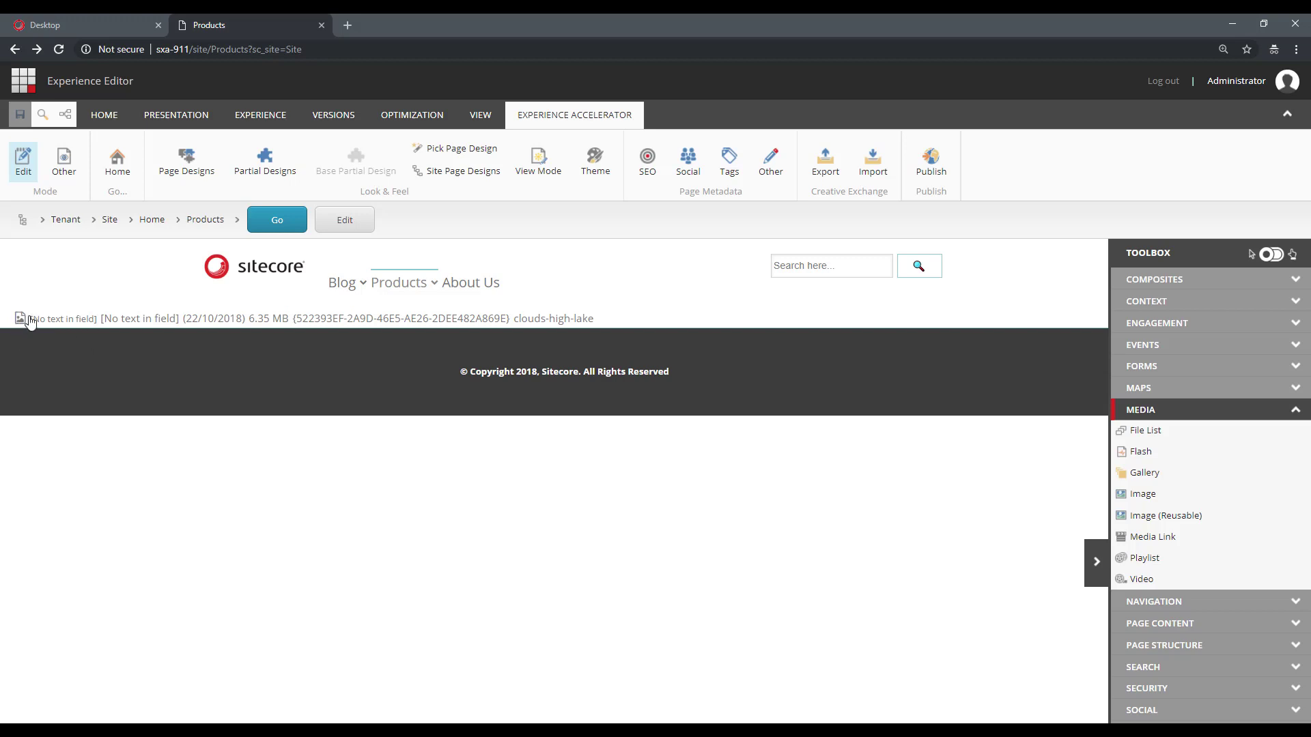
- Select the $Size token text in the Content Editor, then open the Default variant's File item
click(101, 23)
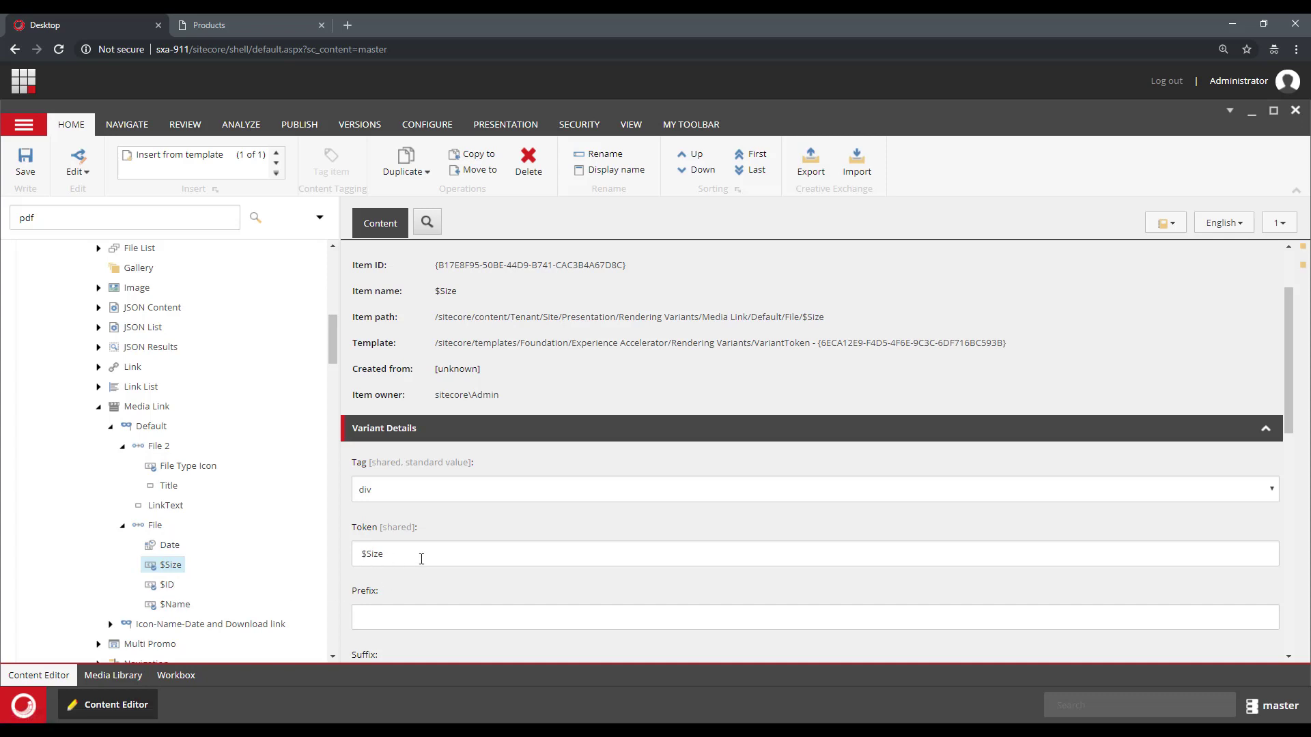
double_click(375, 553)
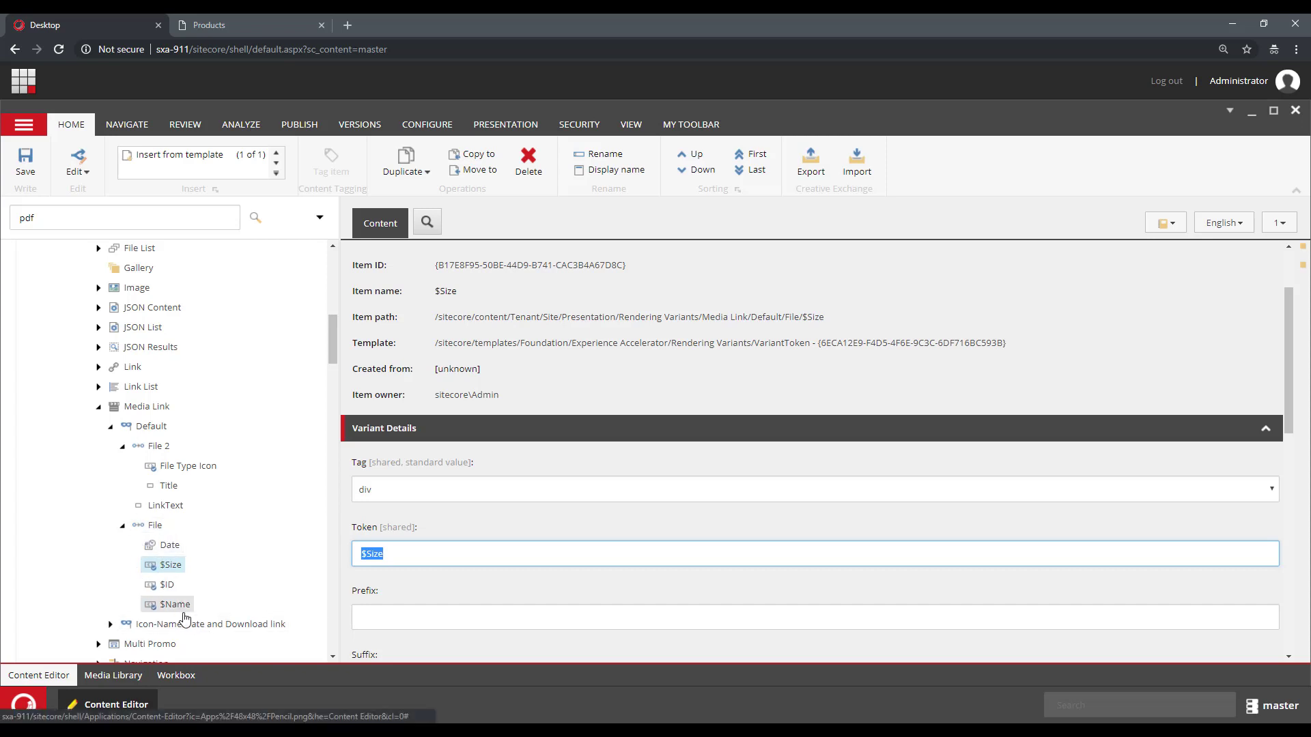
click(151, 525)
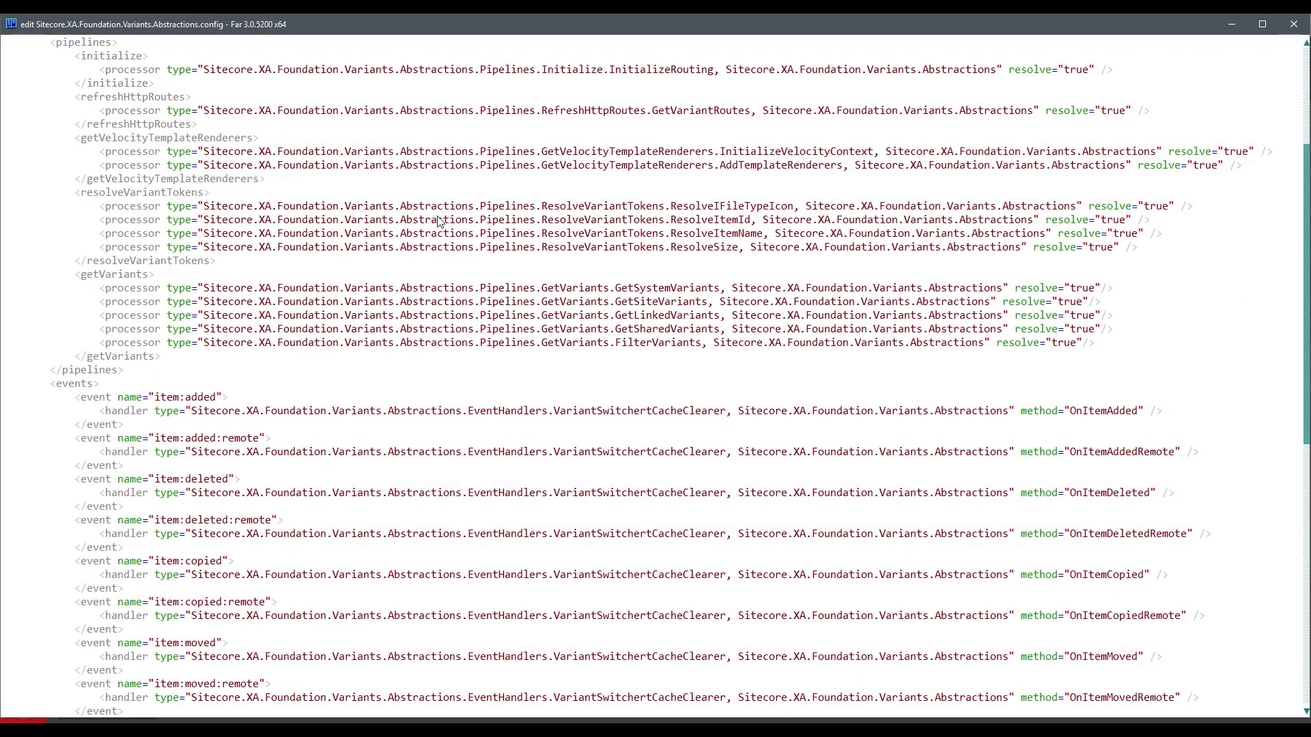
- Highlight the resolveVariantTokens tag and its first processor line, then minimize Far Manager's editor
click(158, 195)
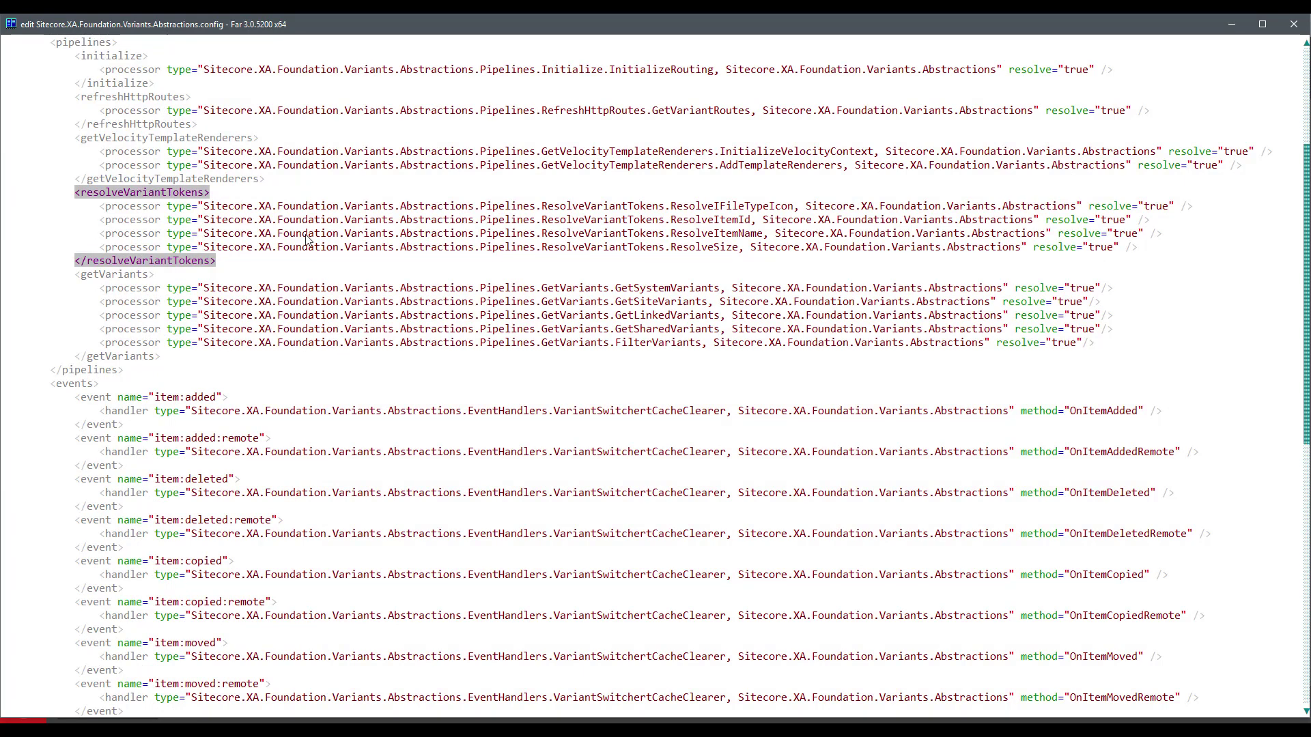
key(ctrl+Left)
key(ctrl+shift+Right)
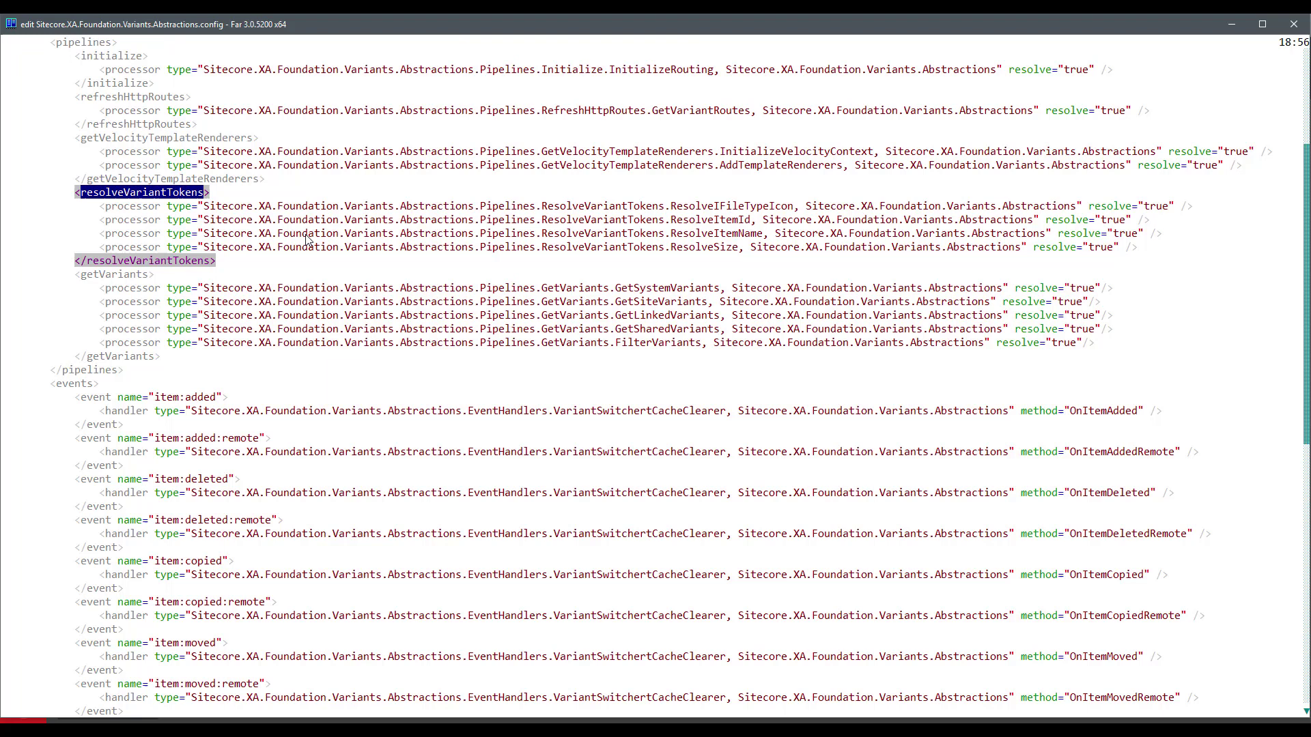
key(Down)
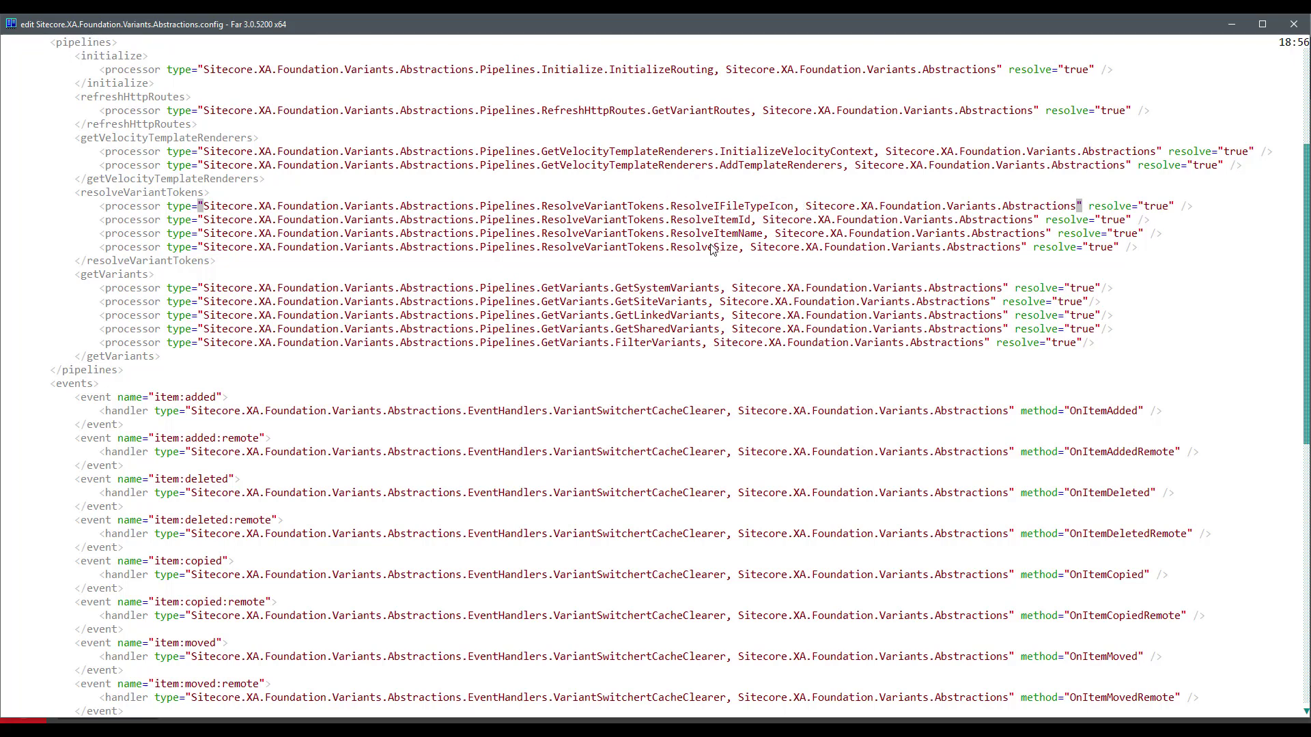
click(1232, 26)
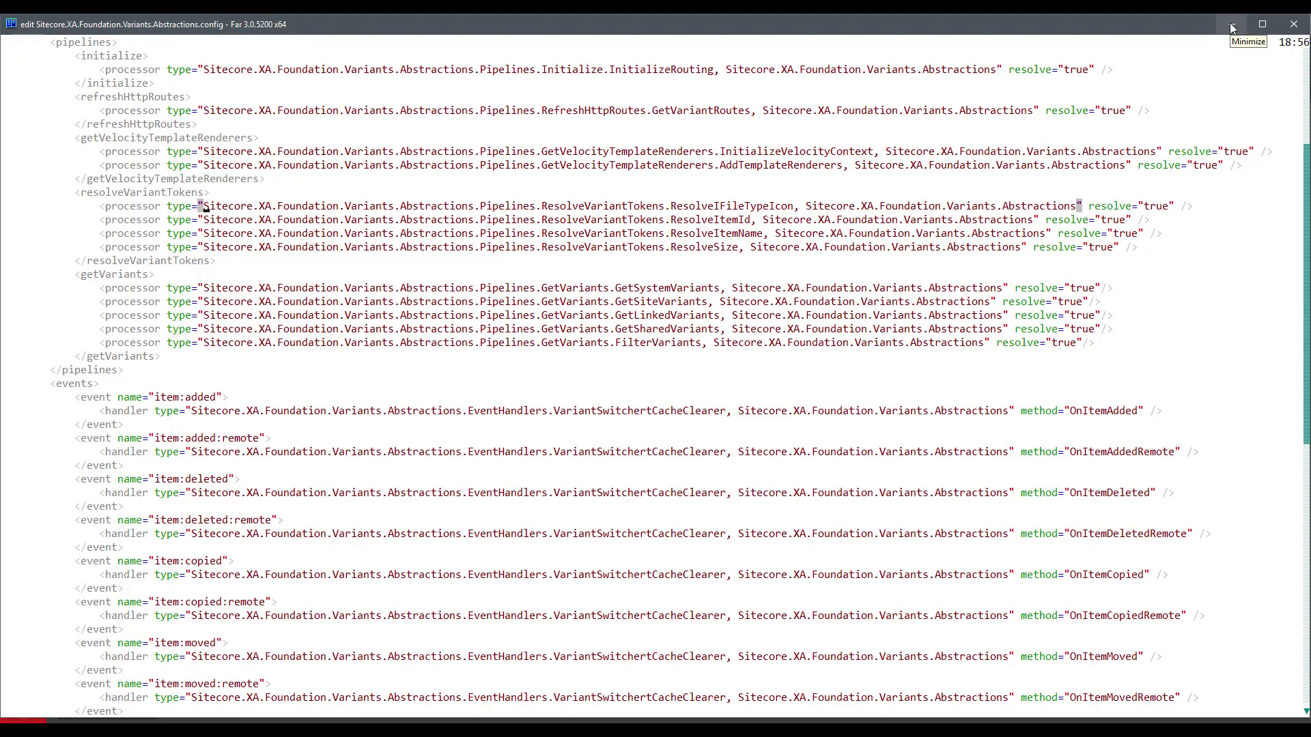